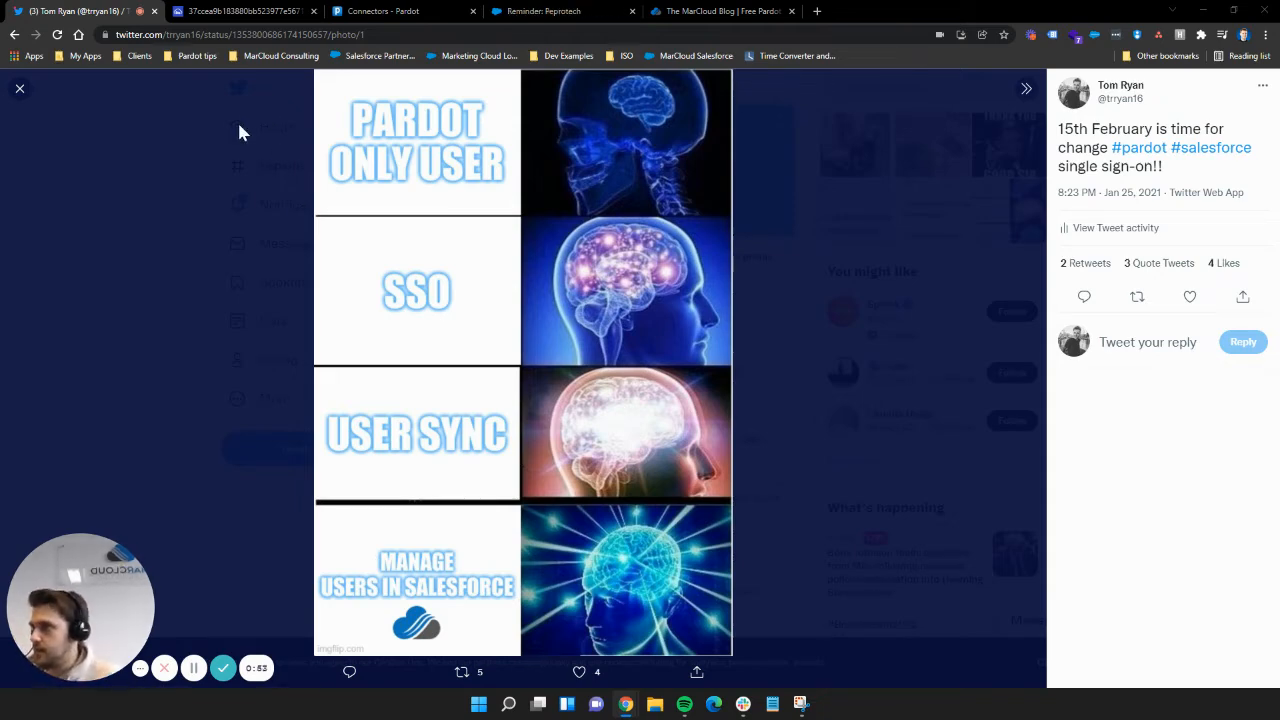
Step: Switch to the Pardot Users screenshot showing the Administrator user linked to CRM
click(240, 12)
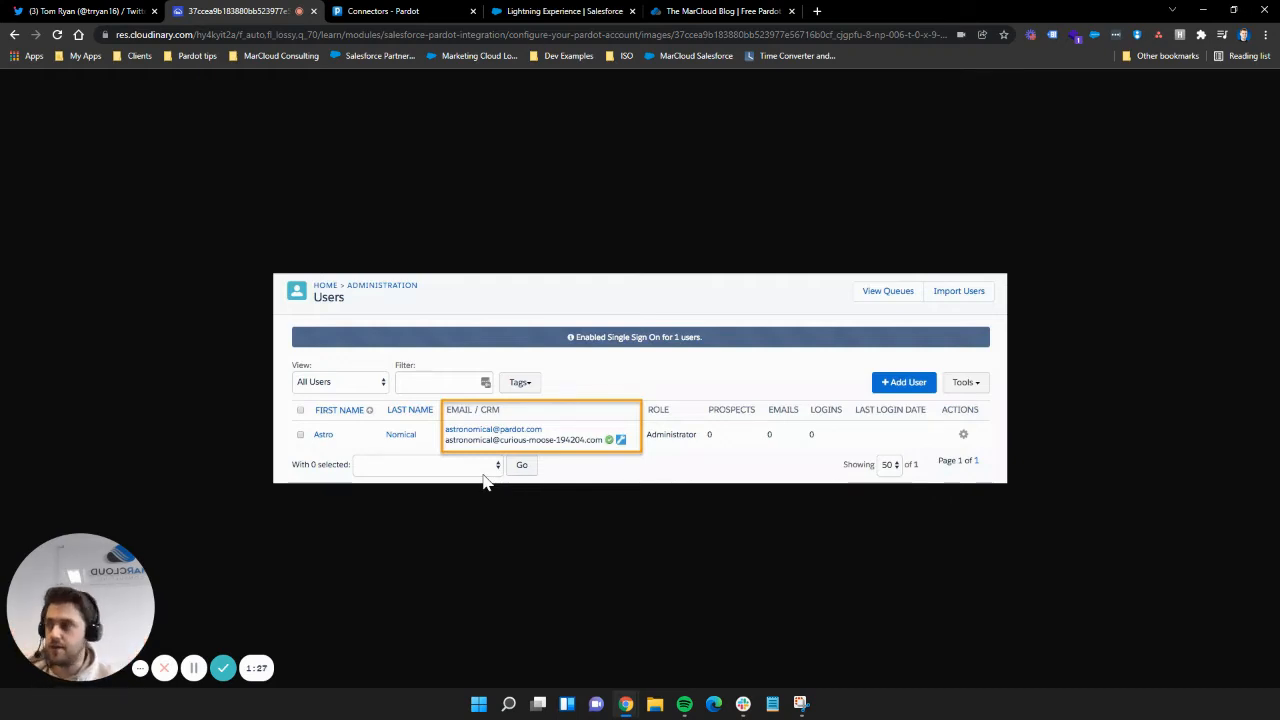
Step: Return to the Twitter tab showing the expanding-brain meme photo
click(100, 11)
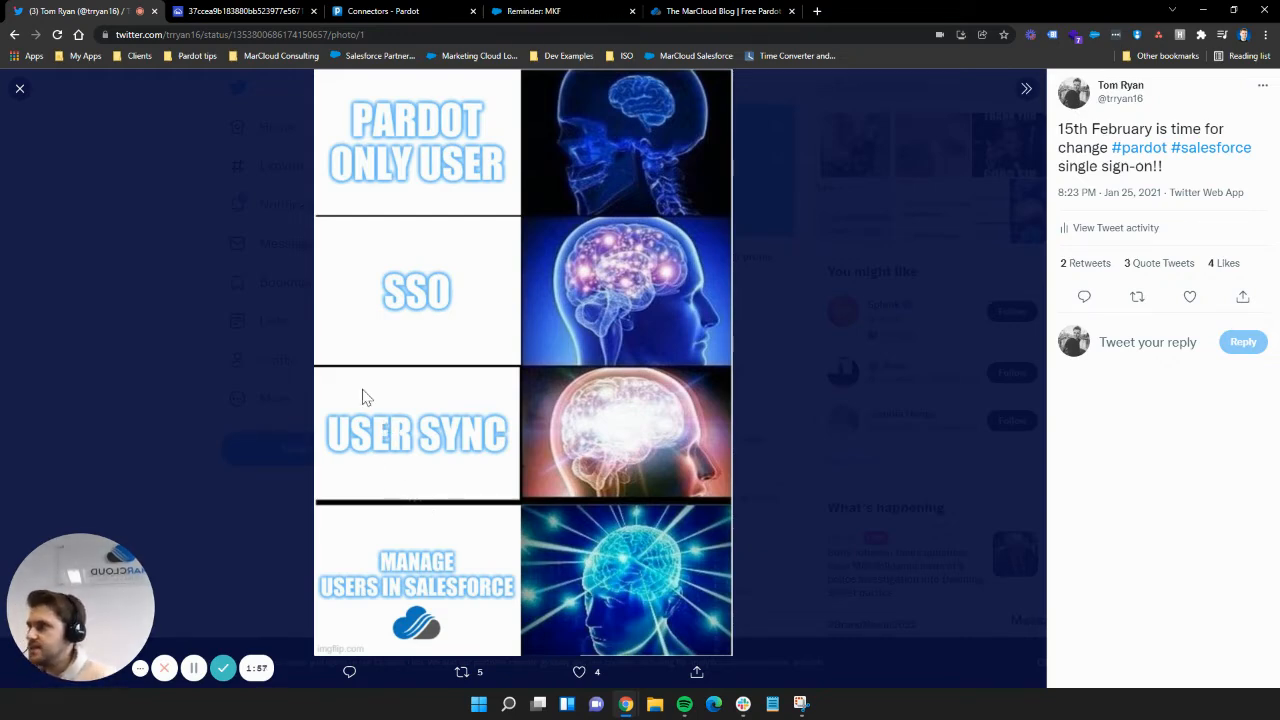
Step: Close the Pardot Users screenshot tab so only the meme photo remains
click(313, 11)
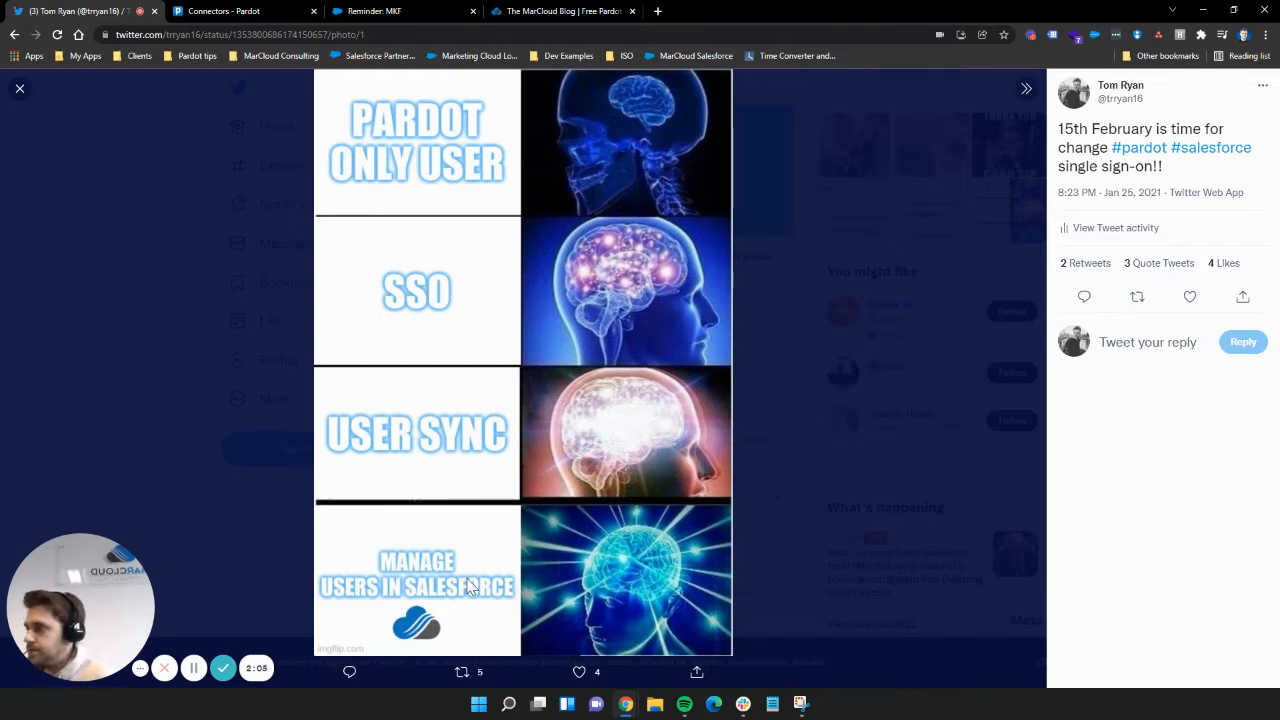
Step: Go to the Pardot Connectors settings page and collapse the Salesforce User Sync section
click(229, 18)
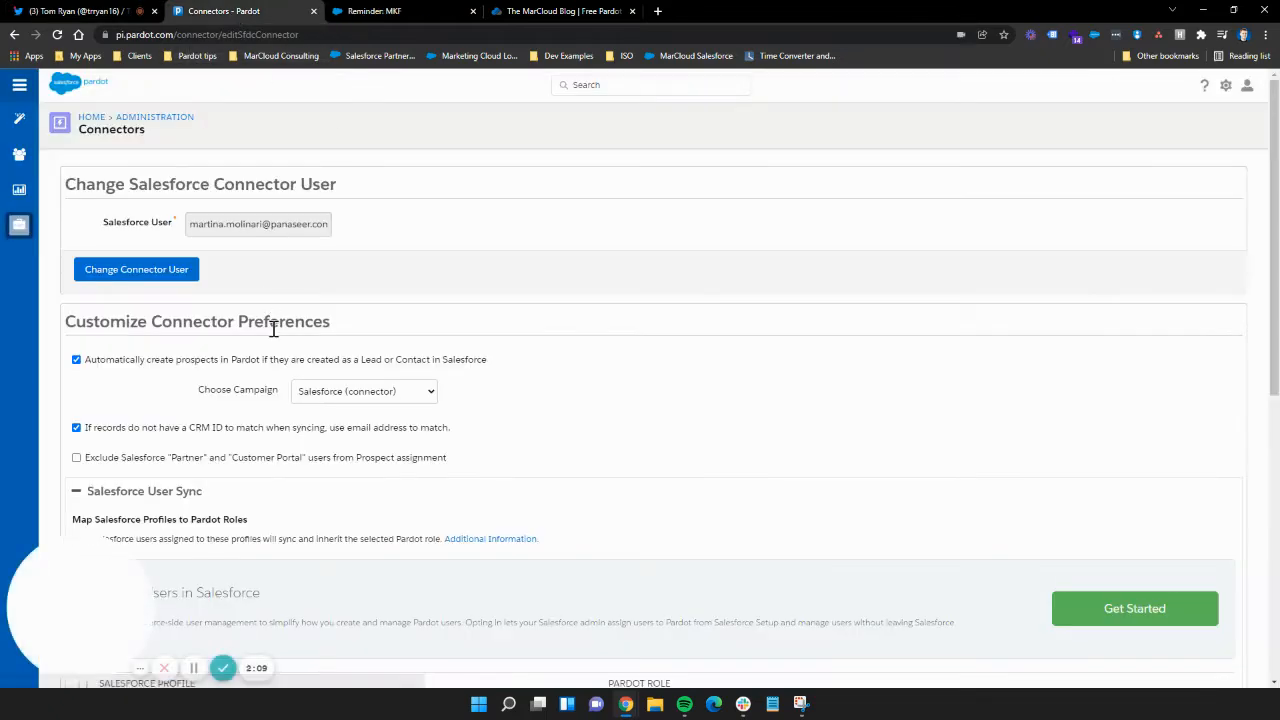
scroll(340, 340, down, 3)
scroll(471, 363, up, 3)
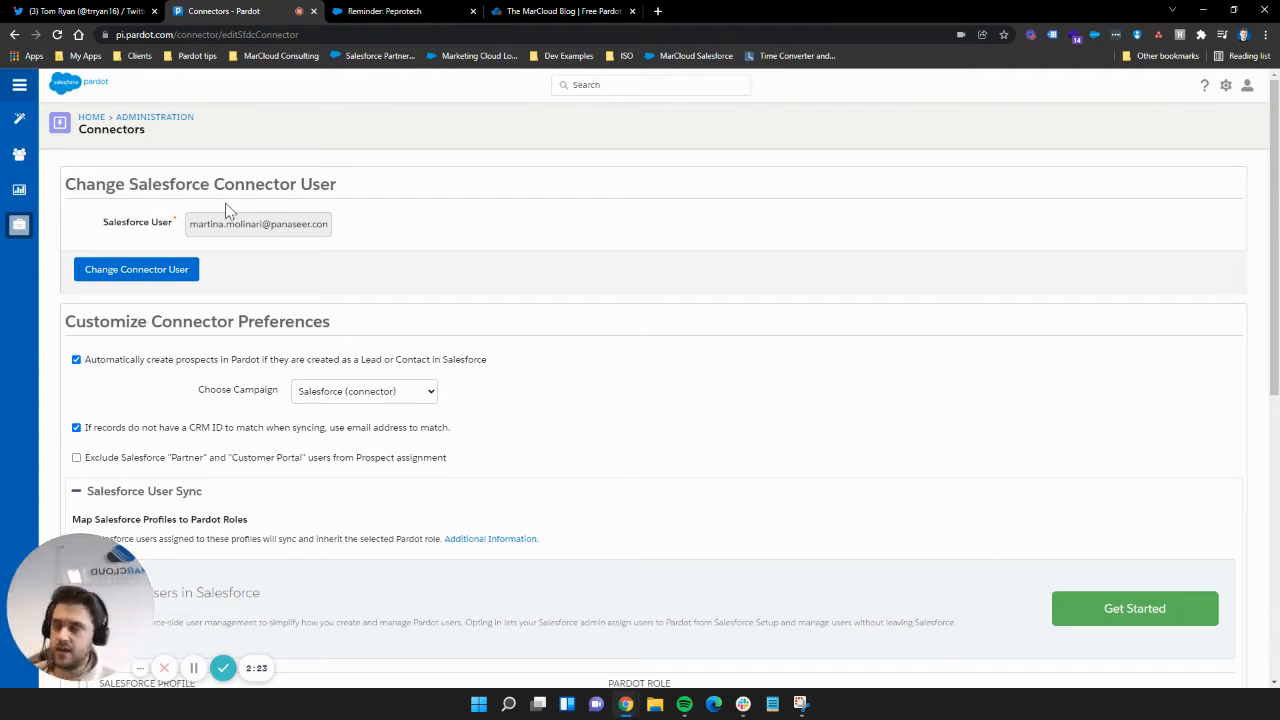
mouse_move(19, 225)
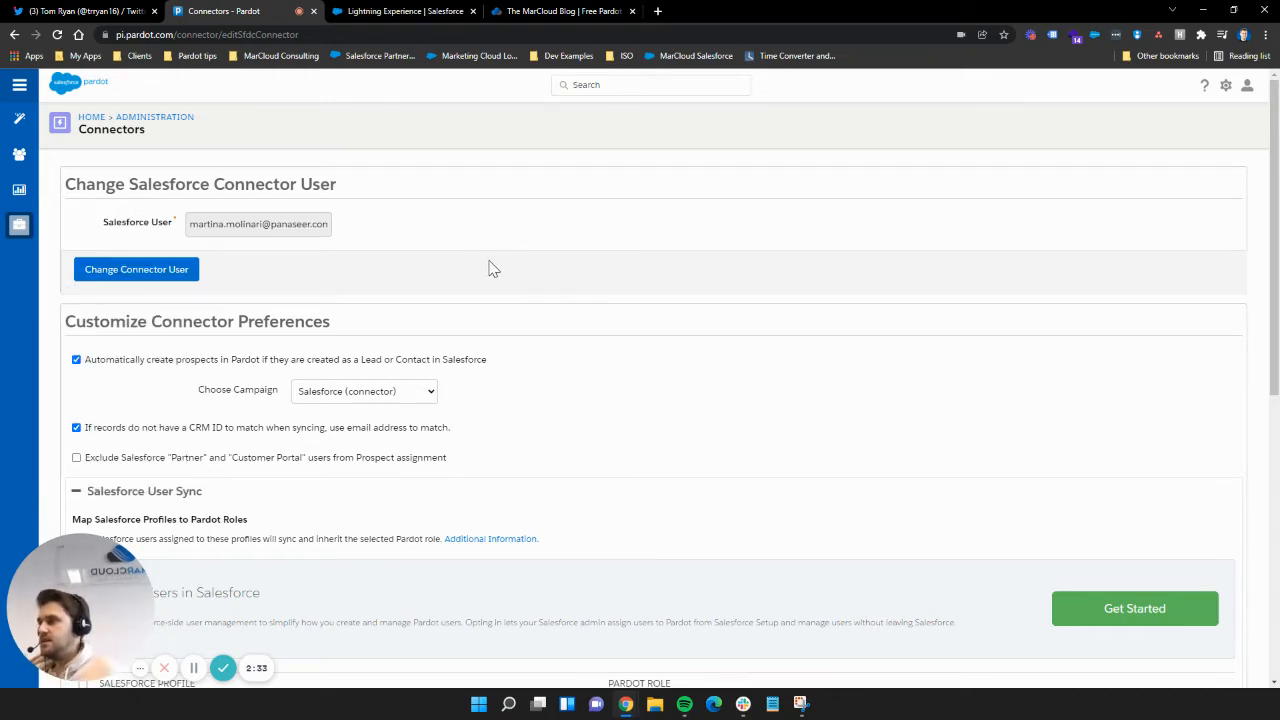
scroll(494, 268, down, 2)
click(103, 222)
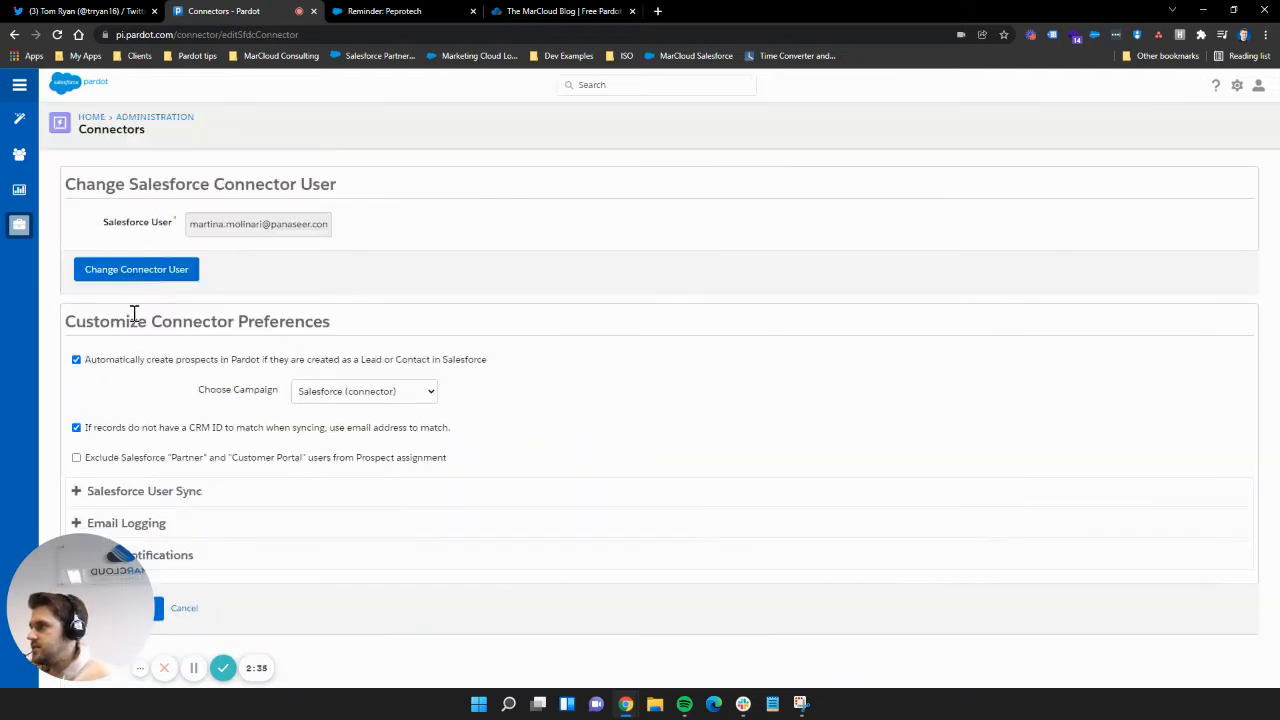
Step: Expand Salesforce User Sync and scroll down to the profile-to-Pardot-role mapping list
click(181, 496)
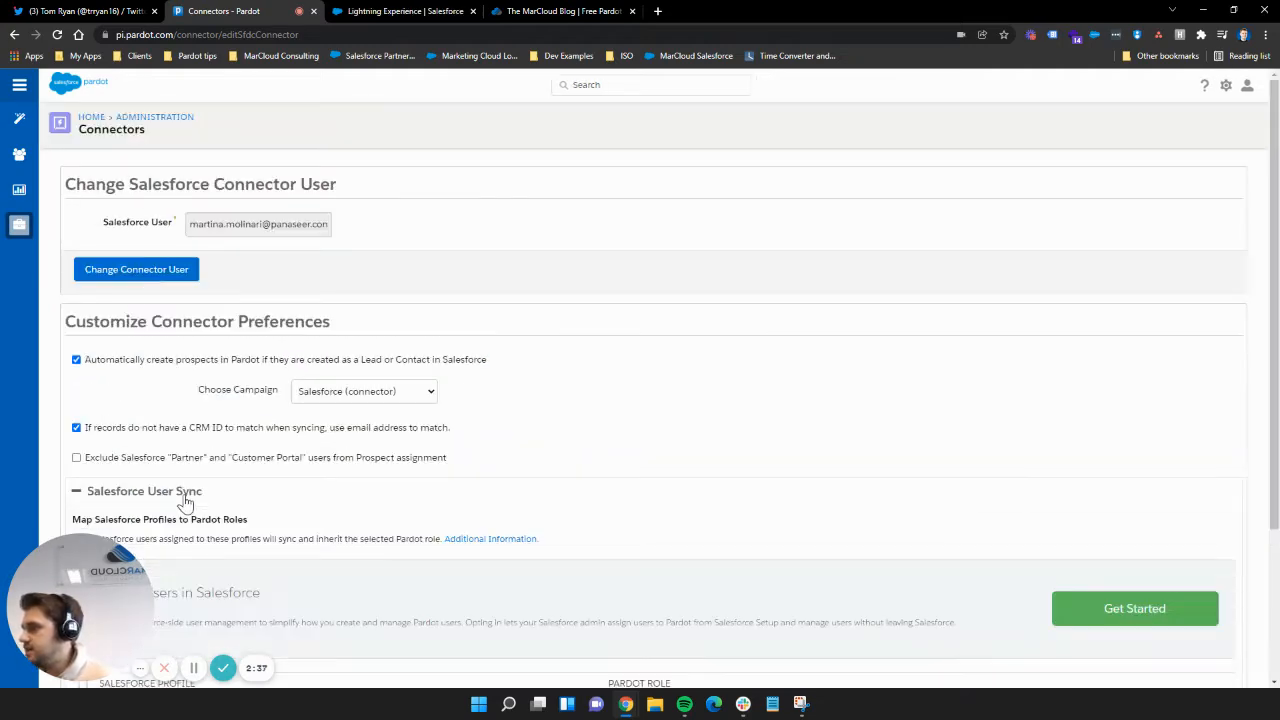
scroll(172, 465, down, 2)
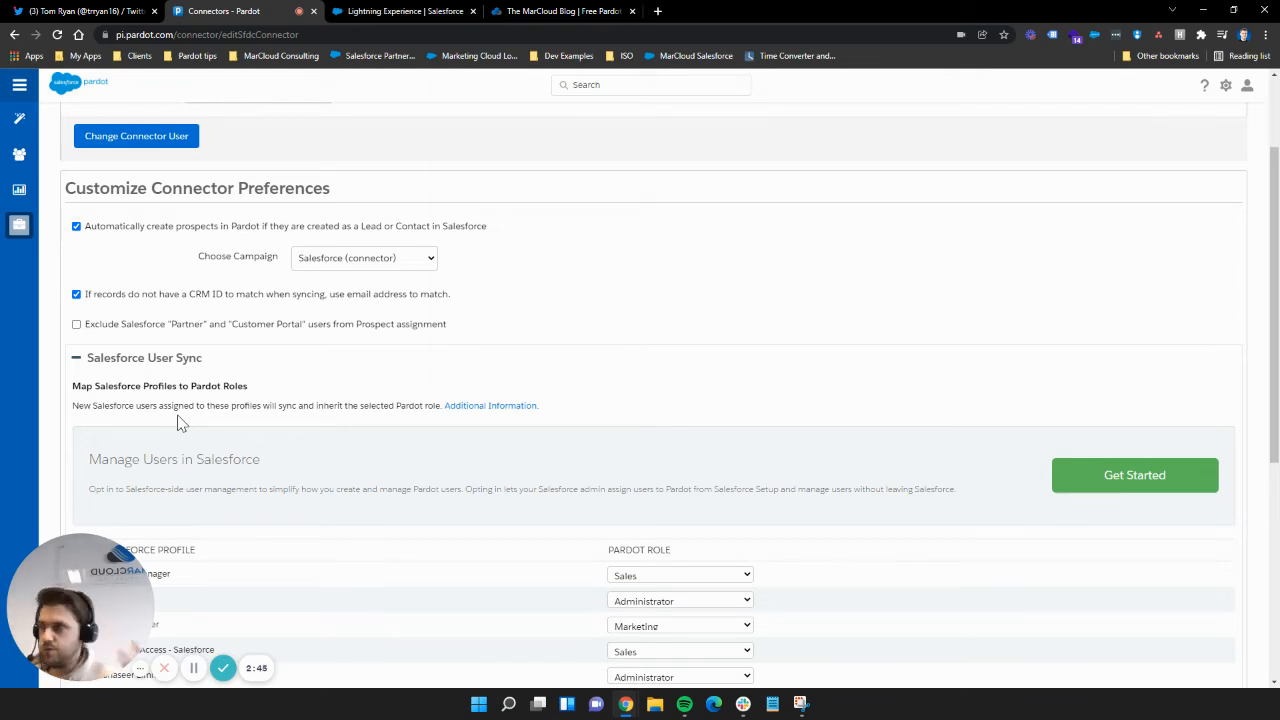
scroll(200, 365, down, 1)
drag(109, 331, 257, 345)
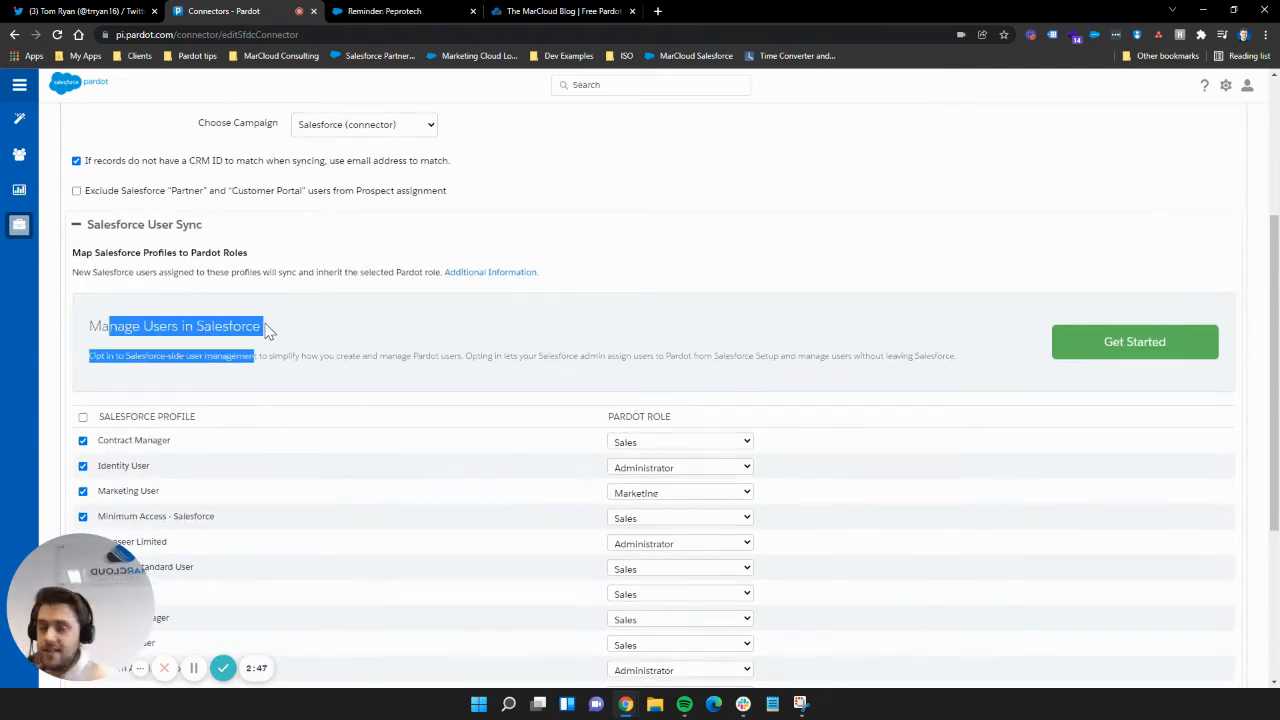
click(355, 321)
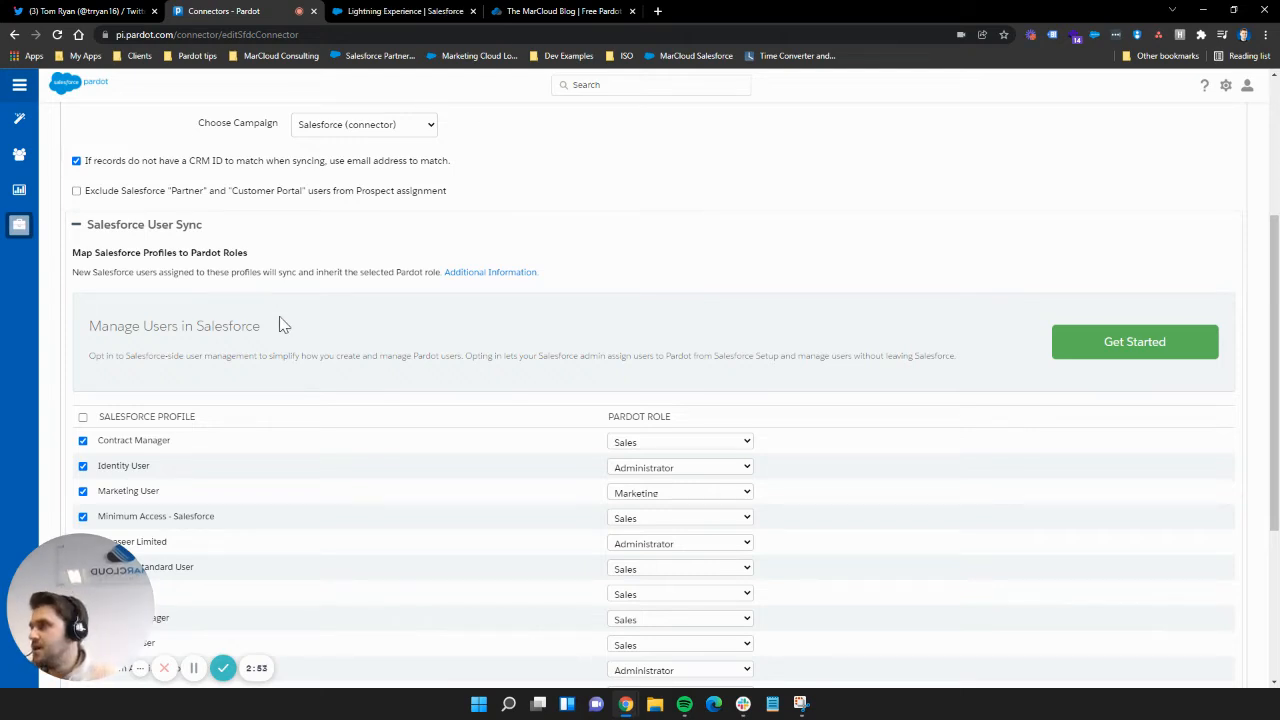
scroll(264, 318, down, 1)
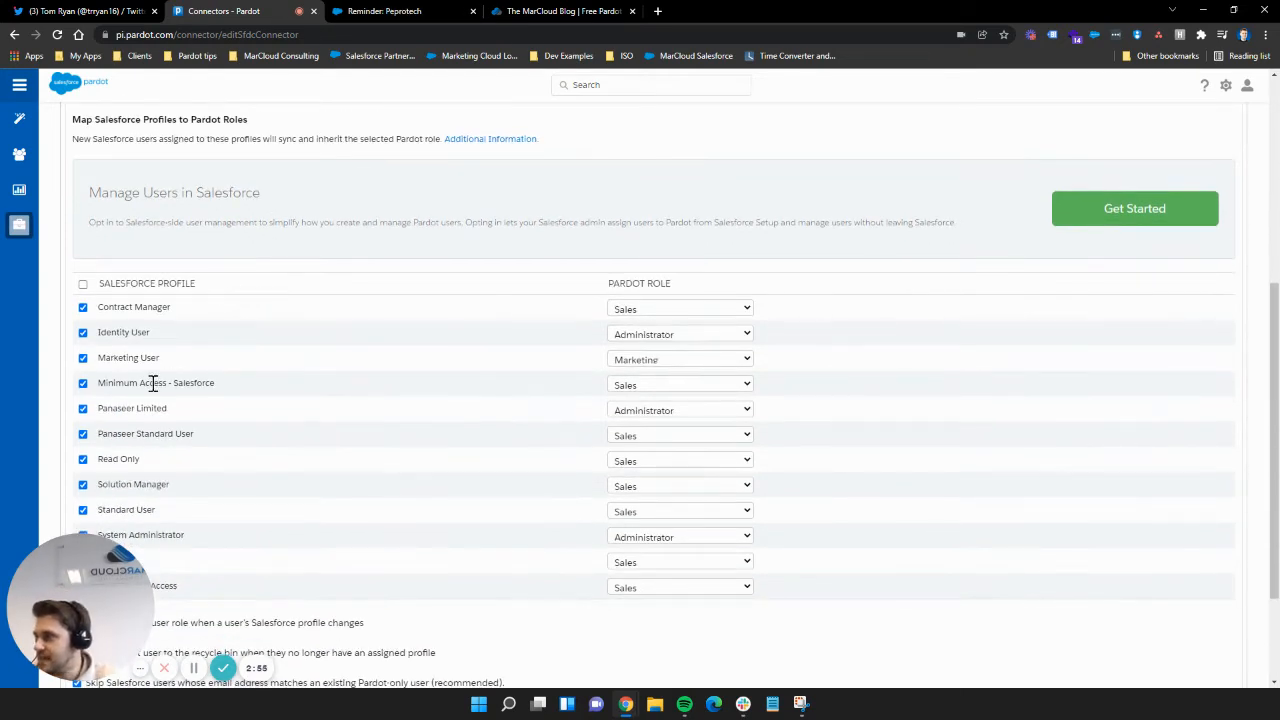
Step: Untick and then re-tick the Panaseer Limited and Panaseer Standard User profiles
click(83, 408)
click(83, 435)
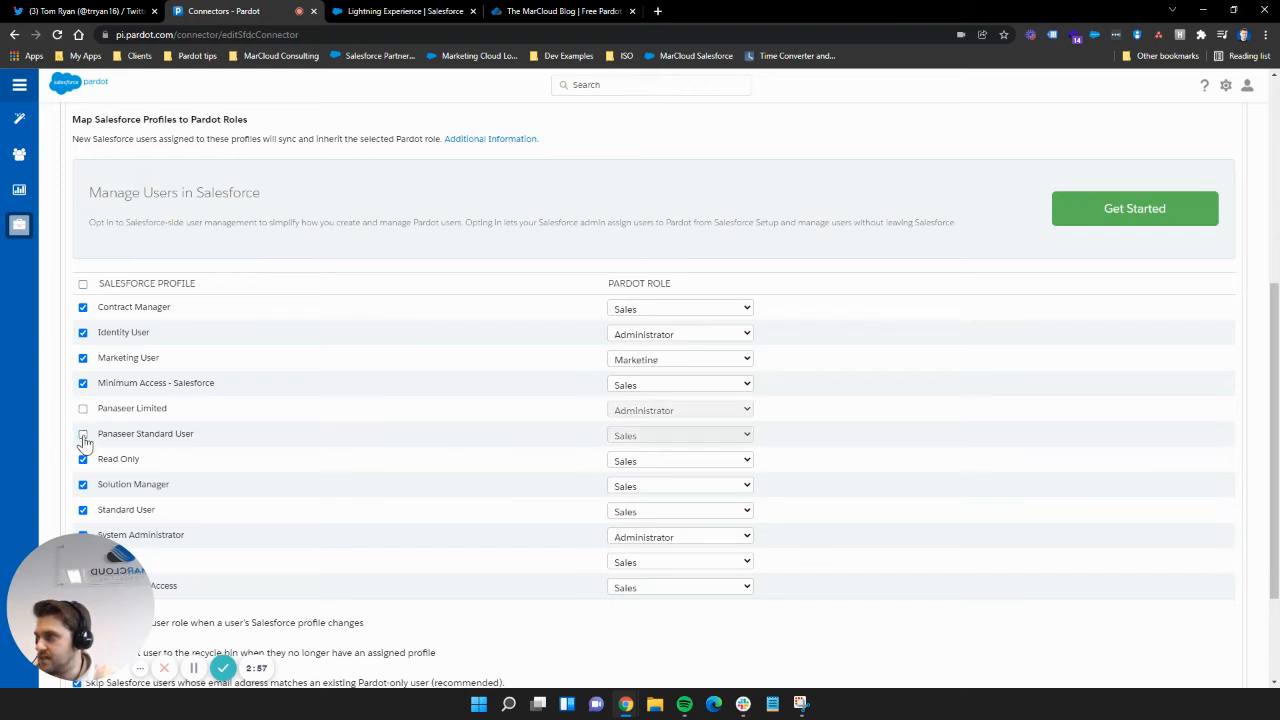
drag(139, 196, 251, 195)
click(134, 366)
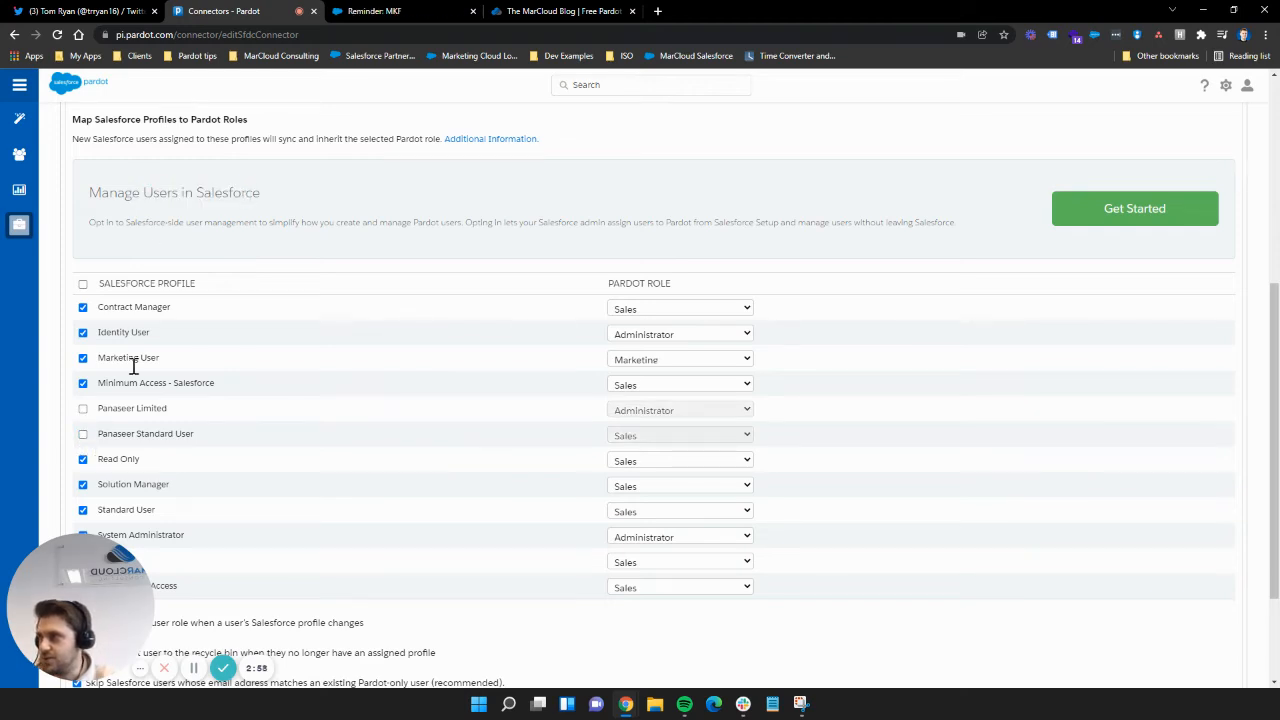
click(83, 409)
click(83, 434)
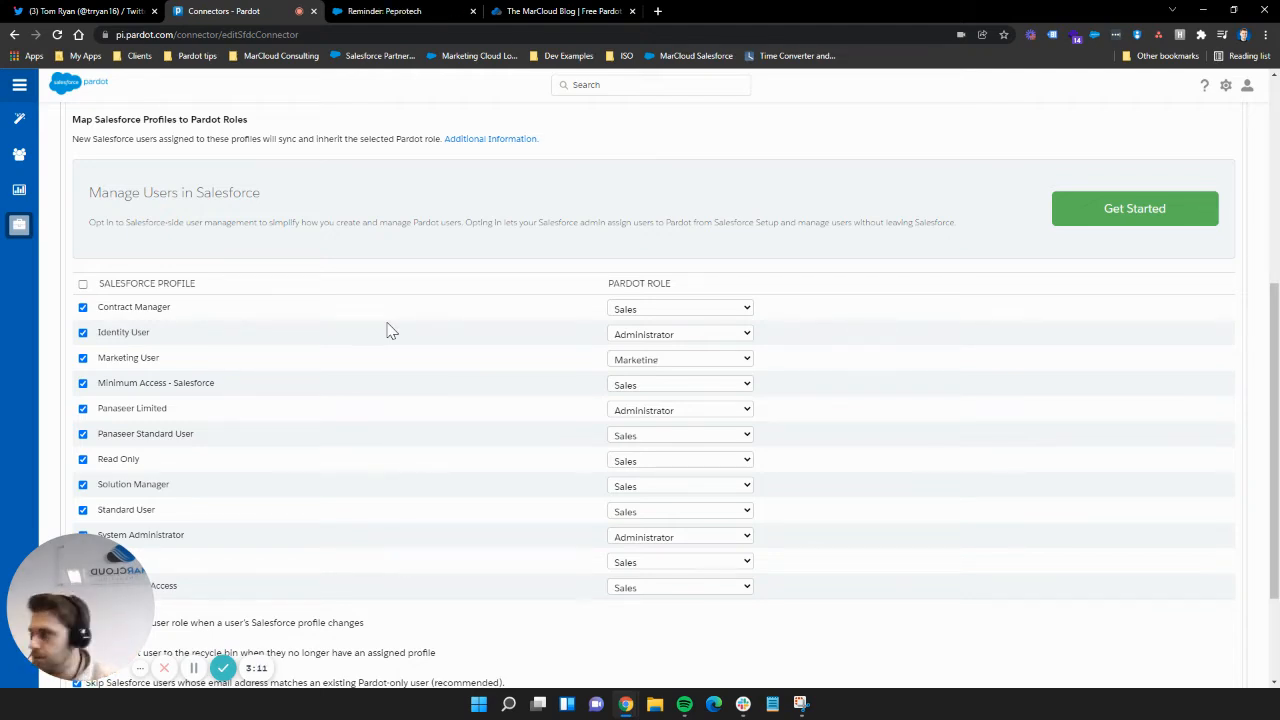
Step: Re-tick Identity User, then tick the Salesforce Profile header to select all 12 profiles
scroll(340, 400, down, 1)
scroll(335, 398, down, 2)
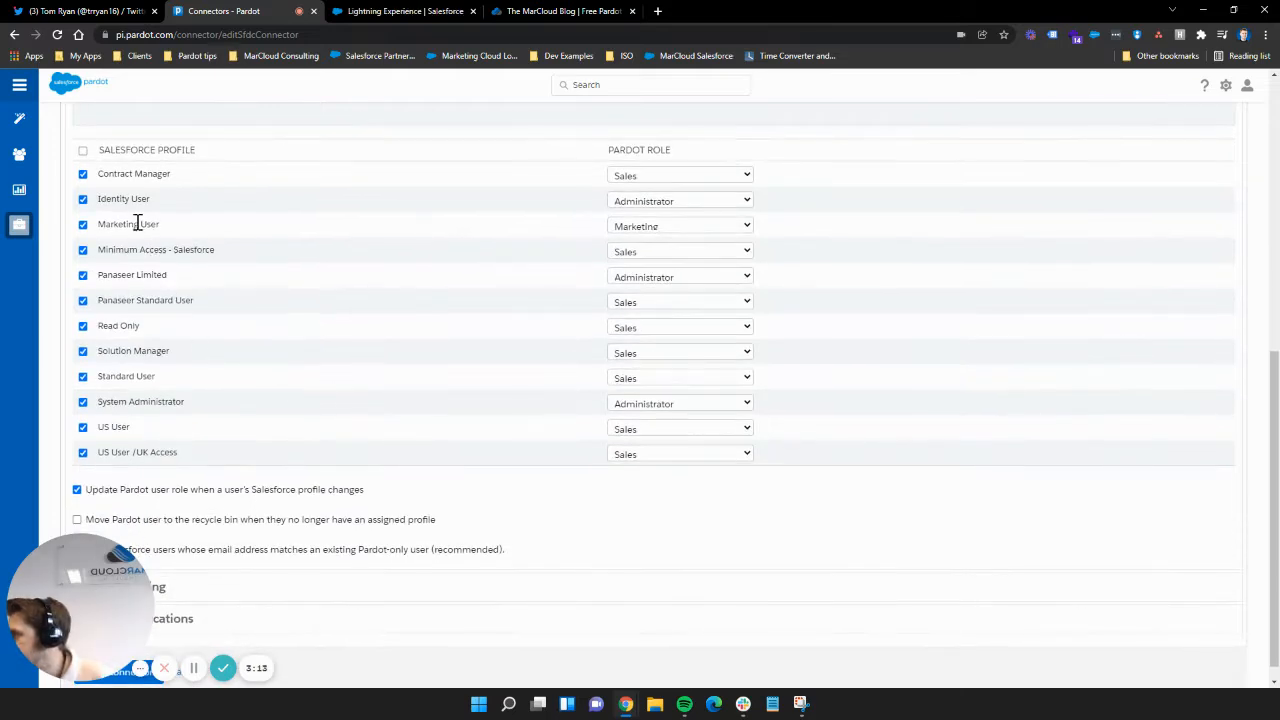
drag(162, 204, 80, 205)
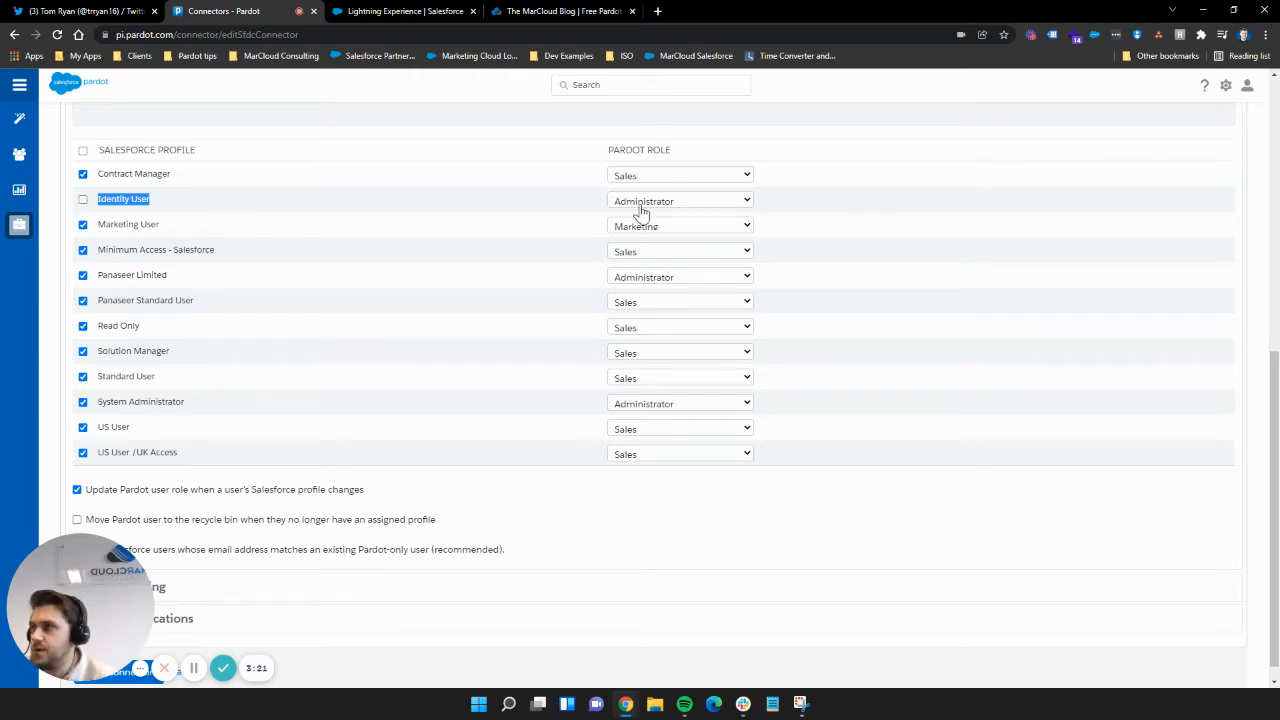
click(83, 200)
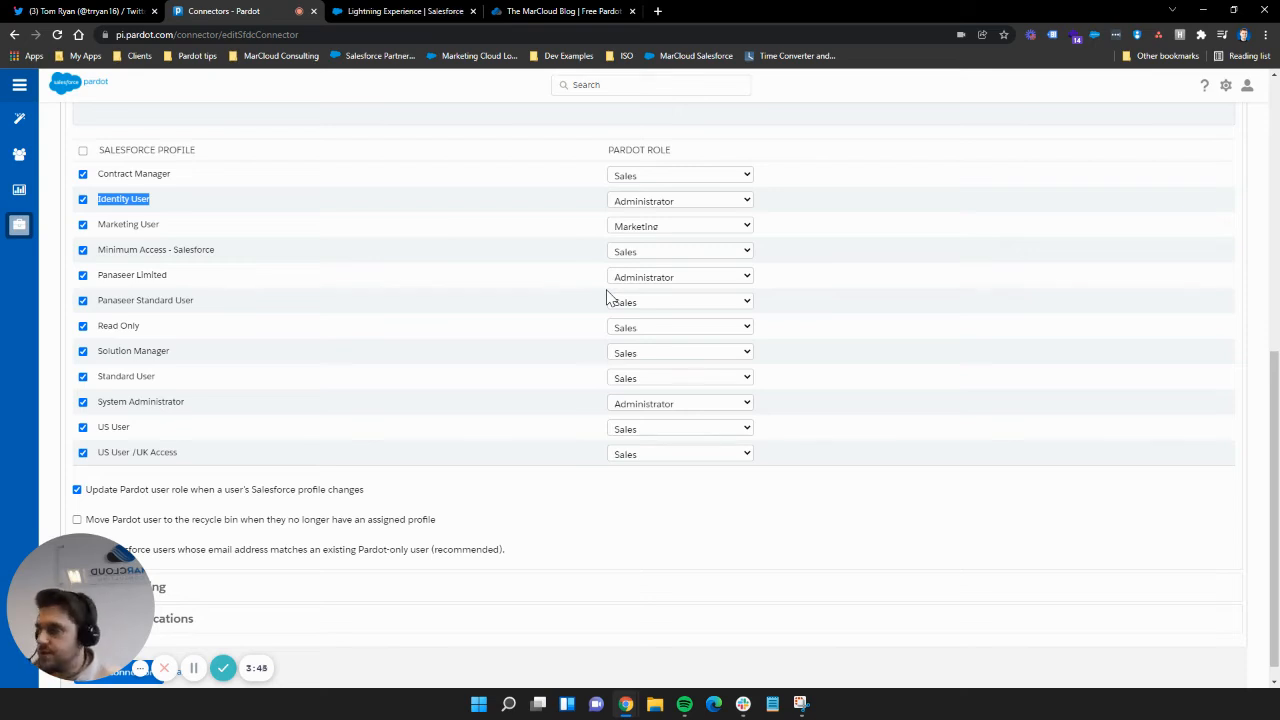
click(83, 152)
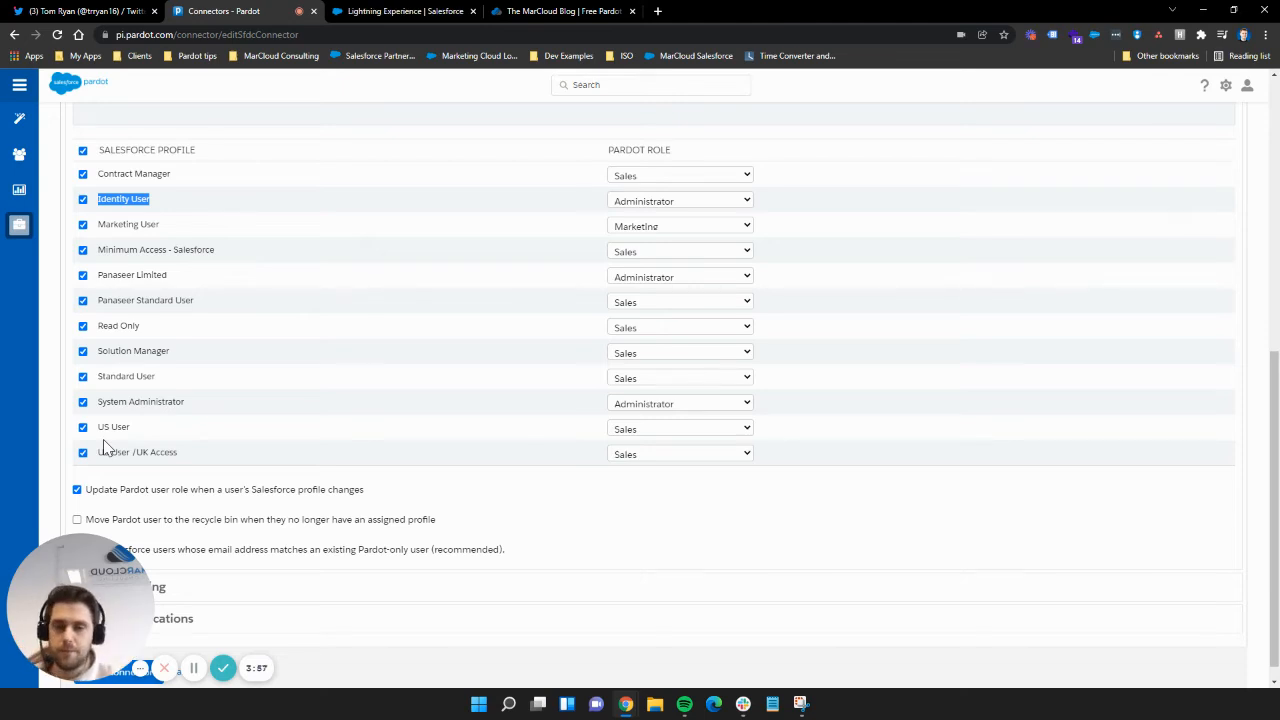
Step: Untick Read Only, Solution Manager, Standard User, System Administrator, US User and US User / UK Access
click(83, 326)
click(83, 351)
click(83, 376)
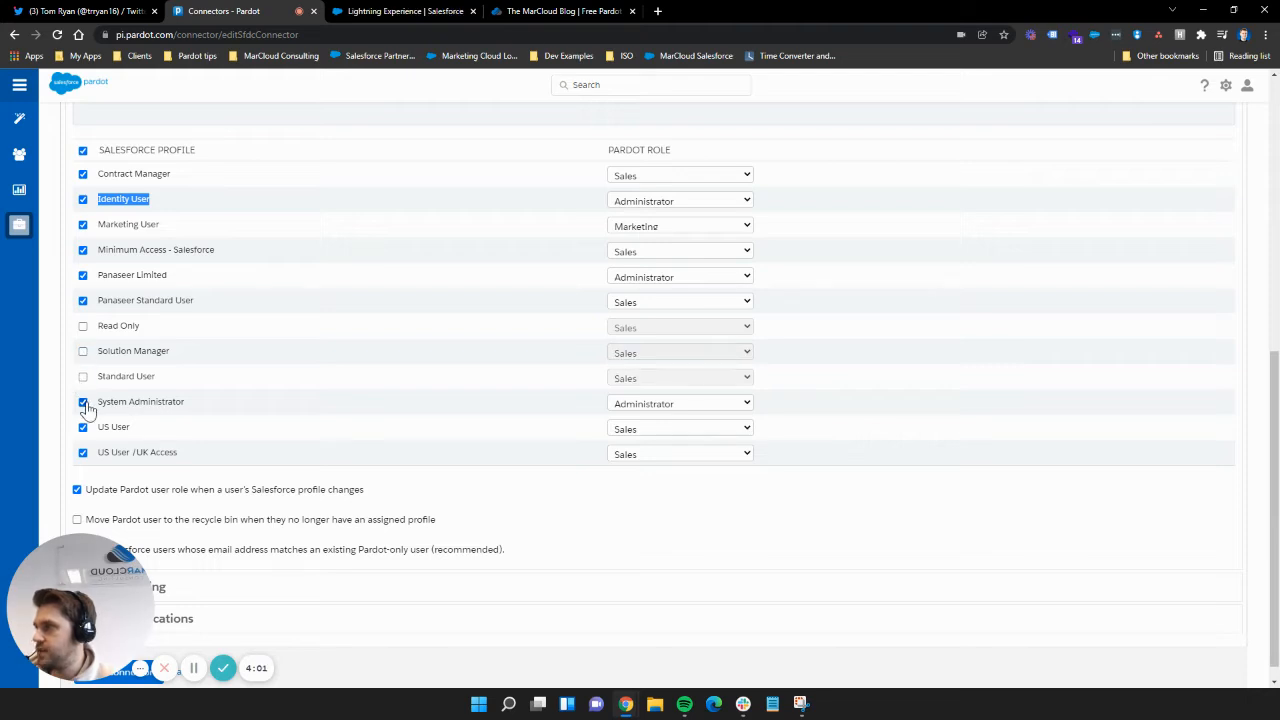
click(83, 402)
click(83, 427)
click(83, 452)
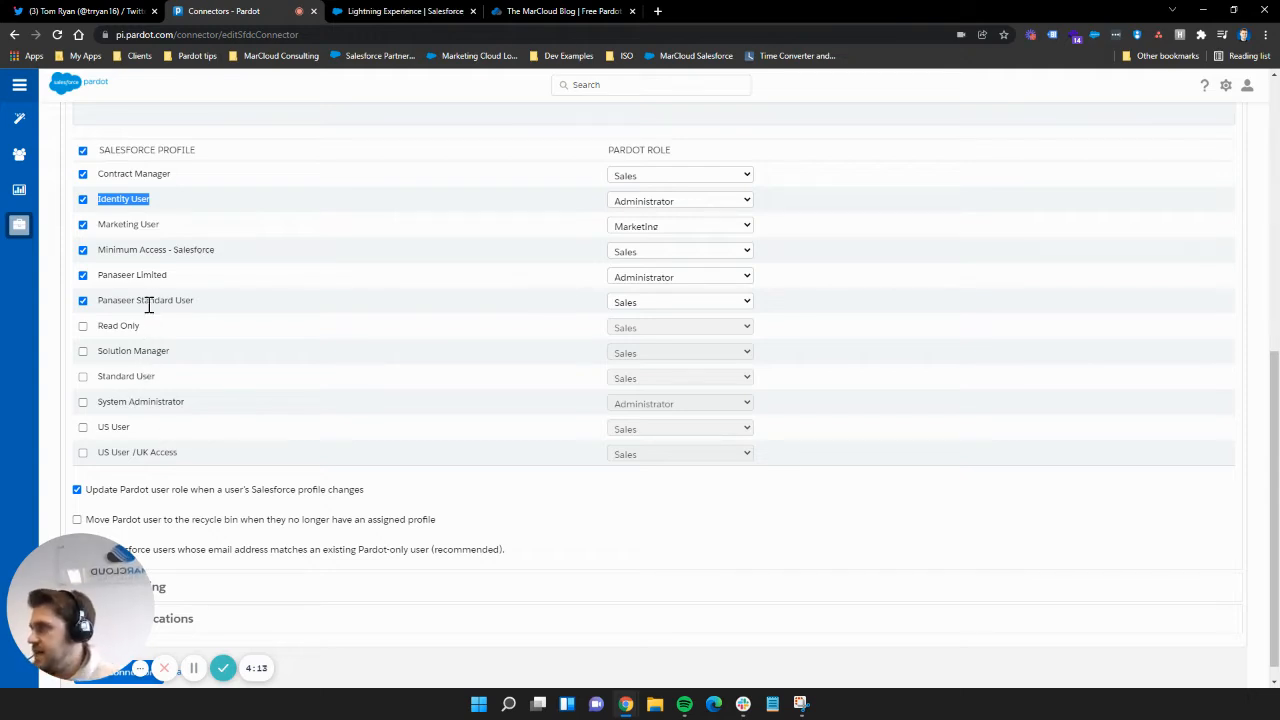
Step: Re-tick the Panaseer Limited profile, then go back to the Twitter meme tab
click(175, 283)
drag(175, 283, 97, 280)
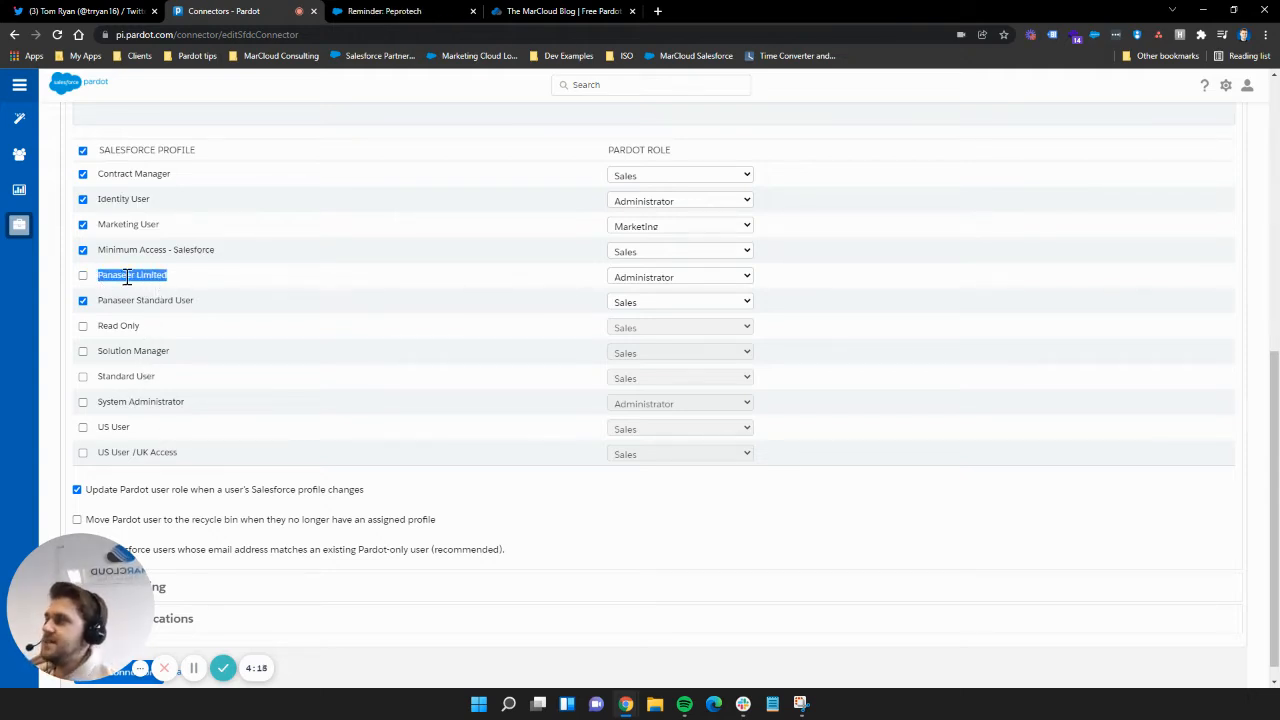
click(83, 278)
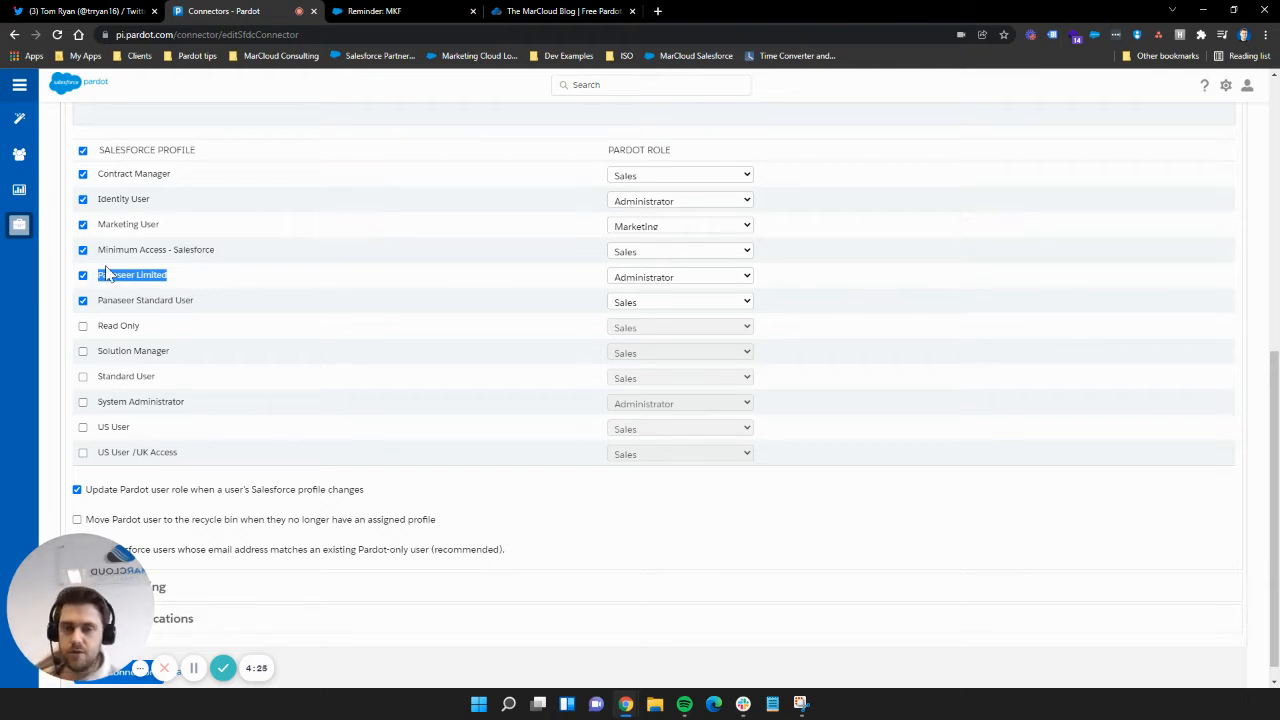
click(85, 11)
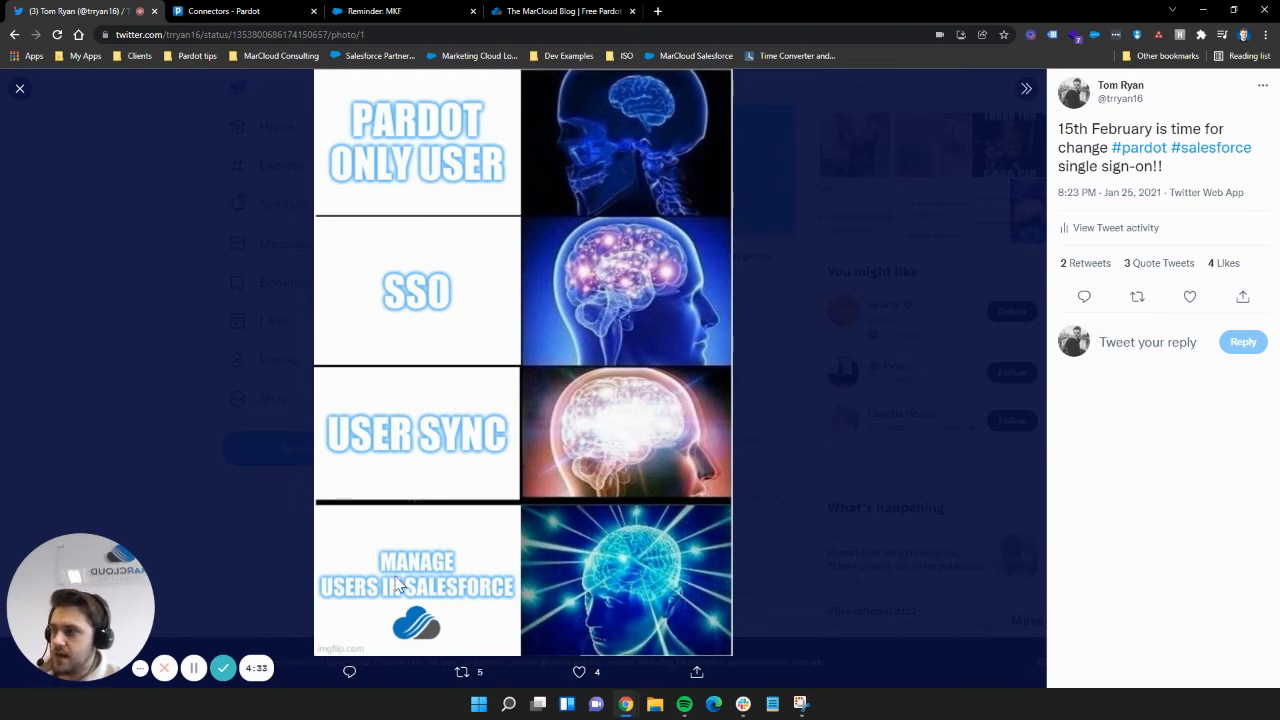
Step: Revisit the User Sync mapping on the classic Connectors - Pardot tab, then close it
click(214, 11)
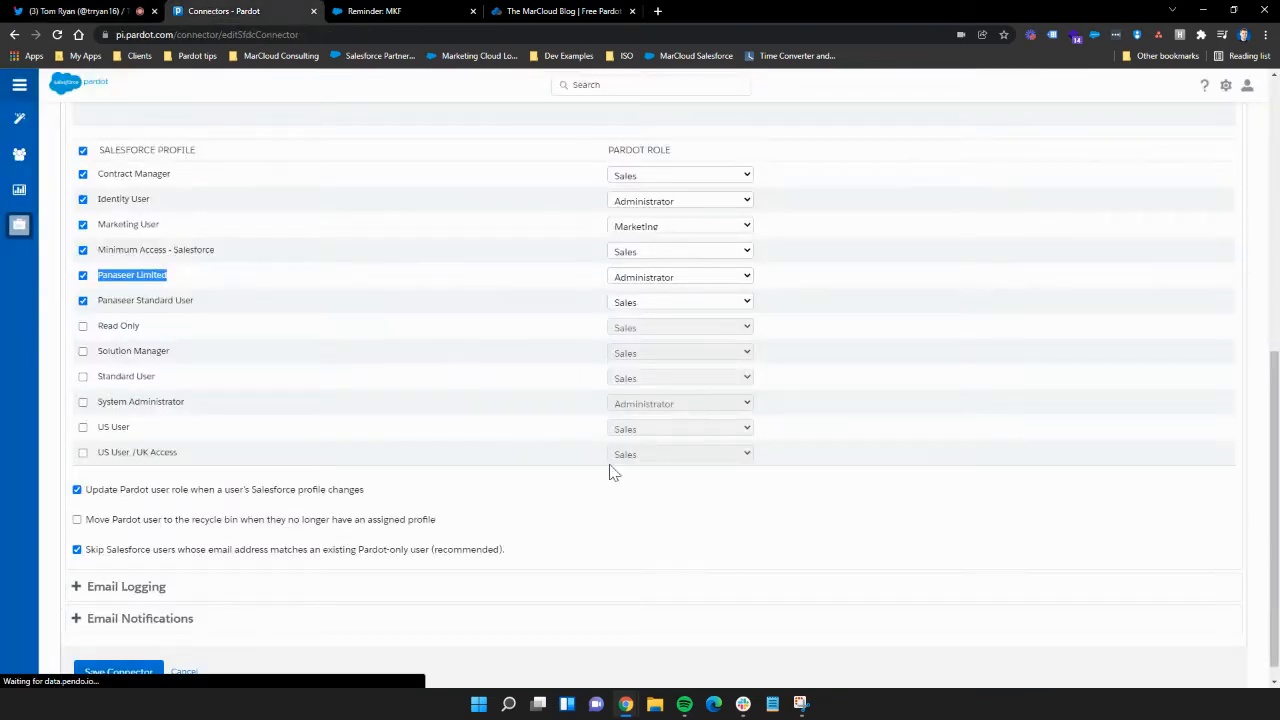
scroll(785, 598, up, 3)
scroll(330, 420, down, 1)
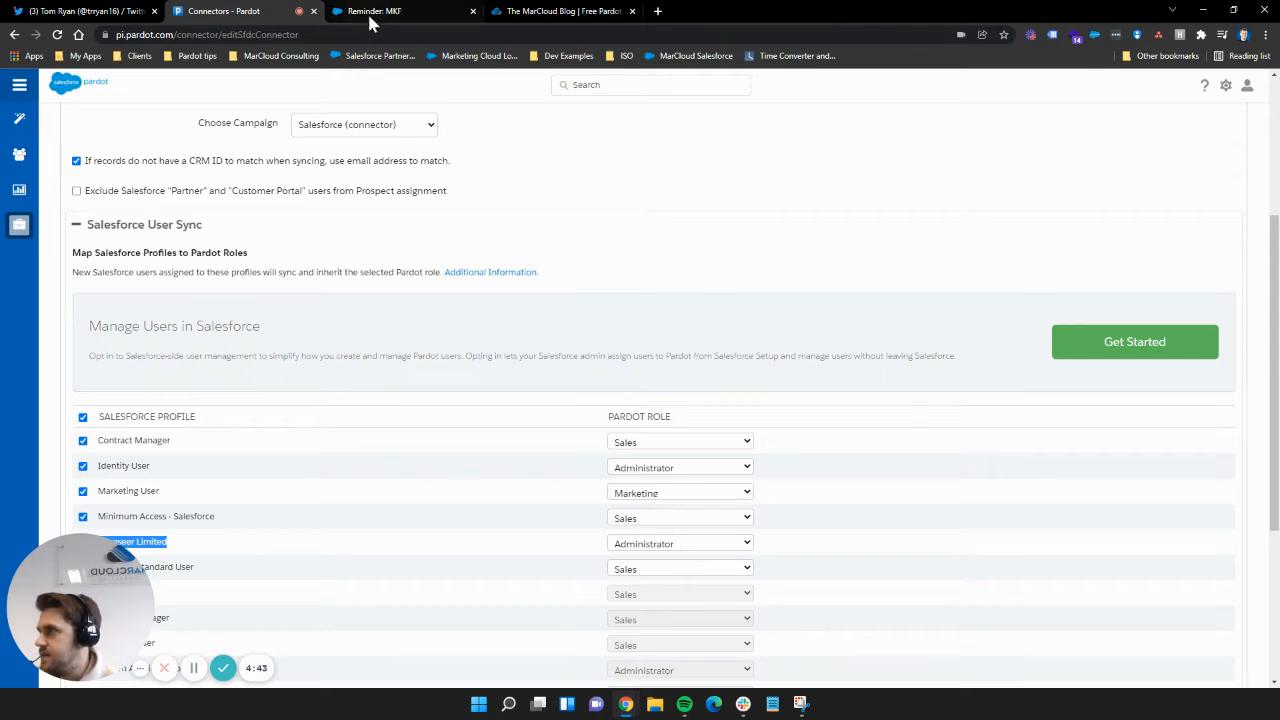
click(314, 12)
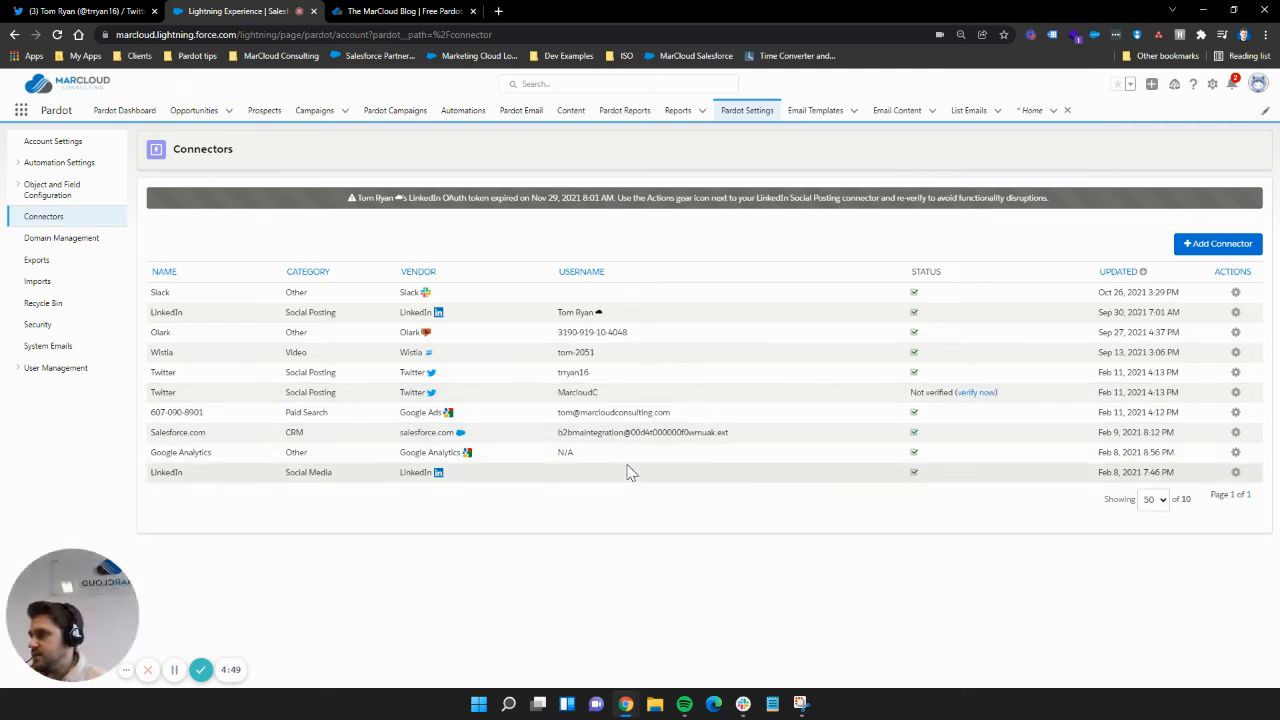
Step: Edit the Salesforce.com connector's settings and review the User Sync profile-to-role mapping table
click(1236, 432)
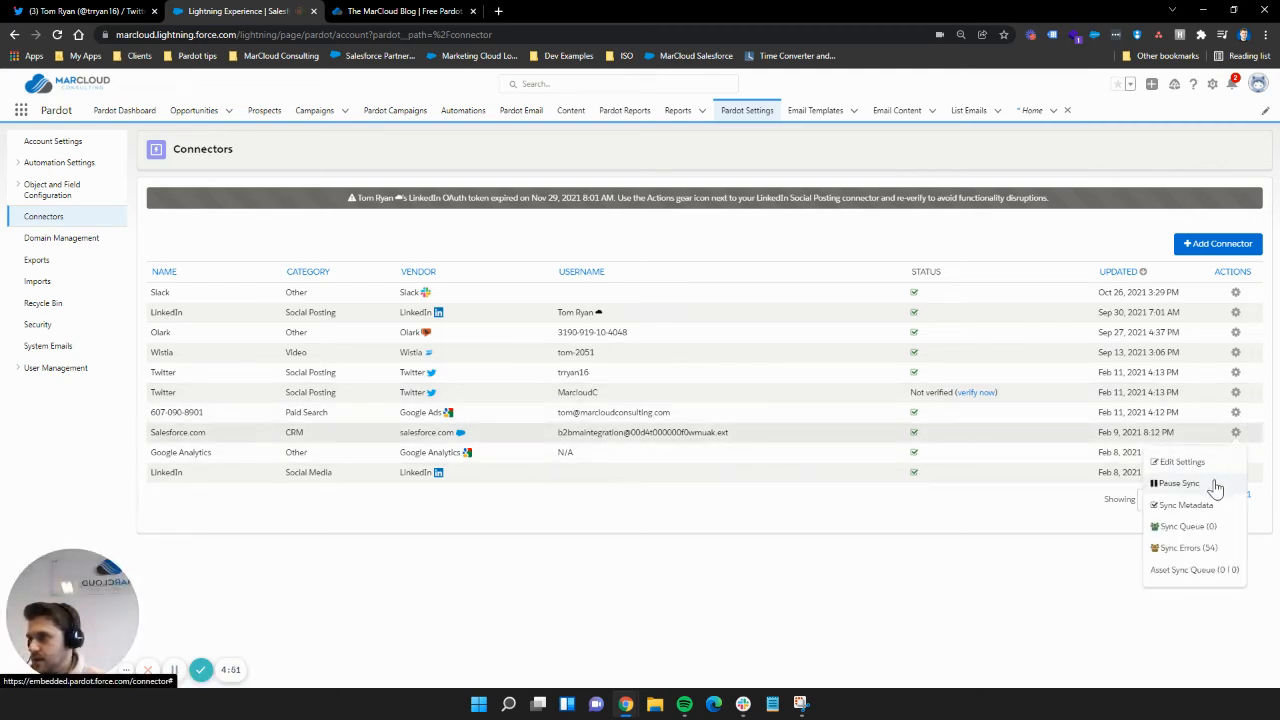
click(1181, 463)
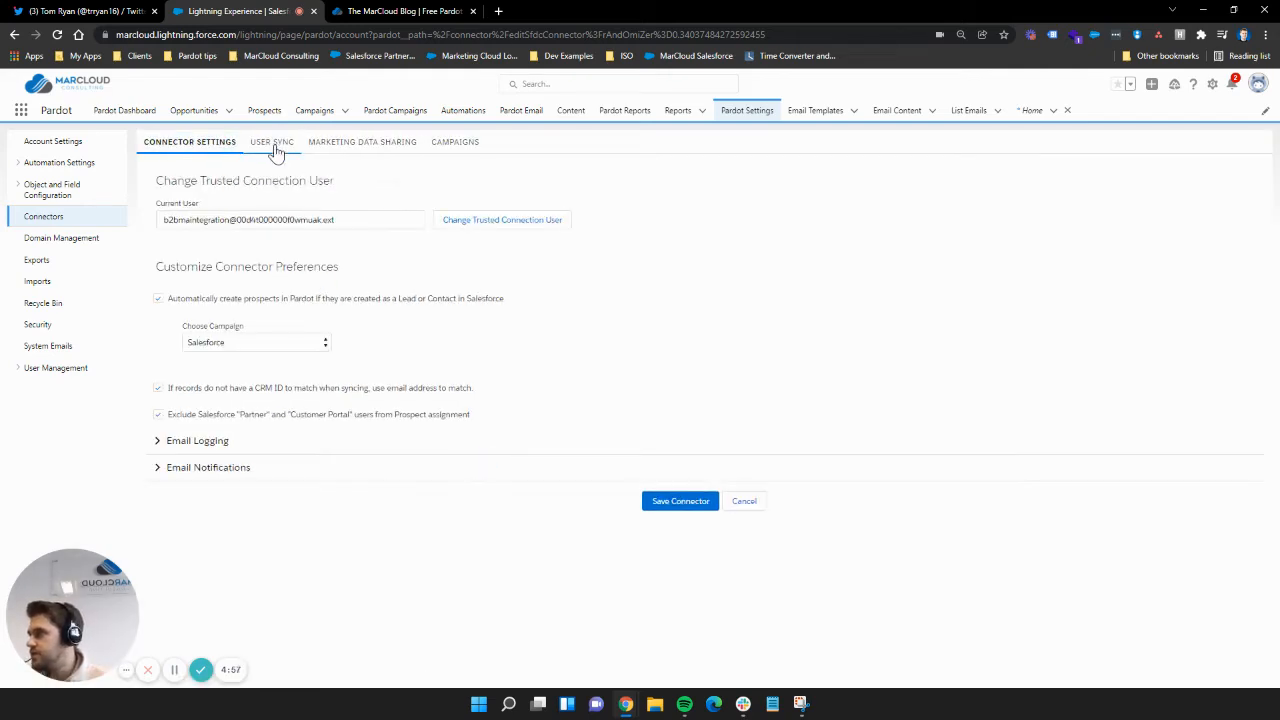
click(282, 145)
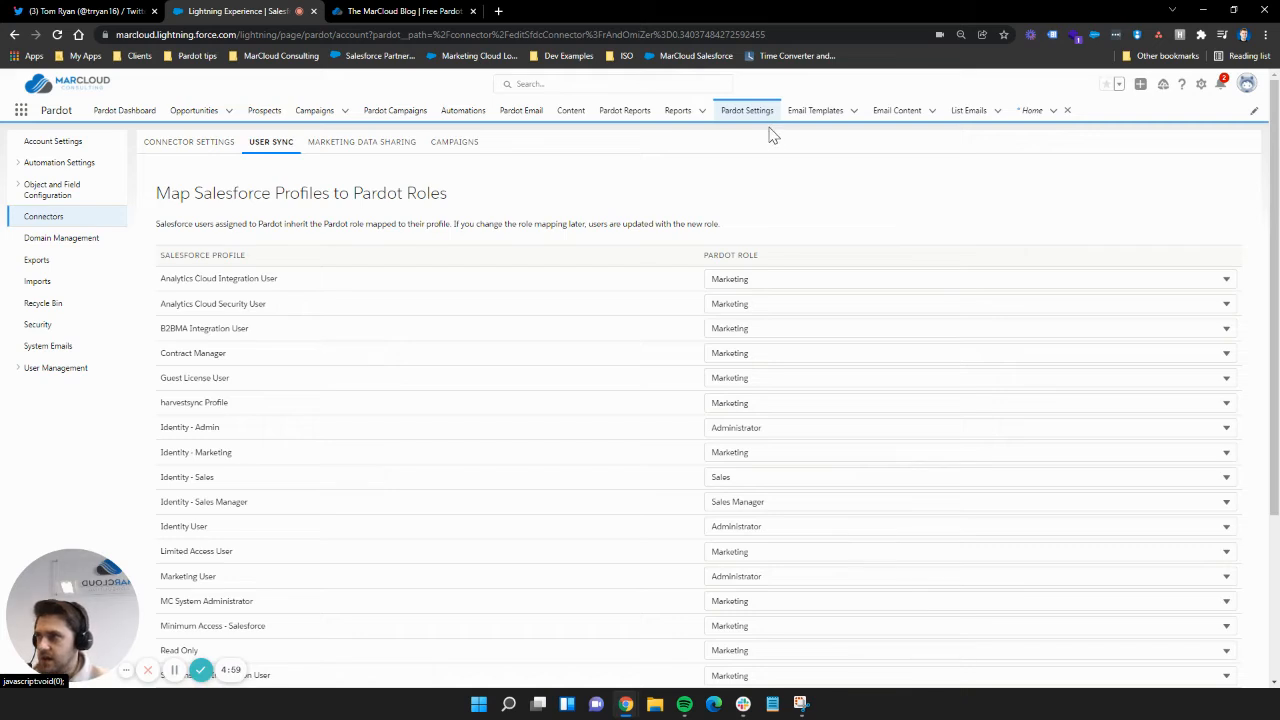
scroll(200, 290, down, 1)
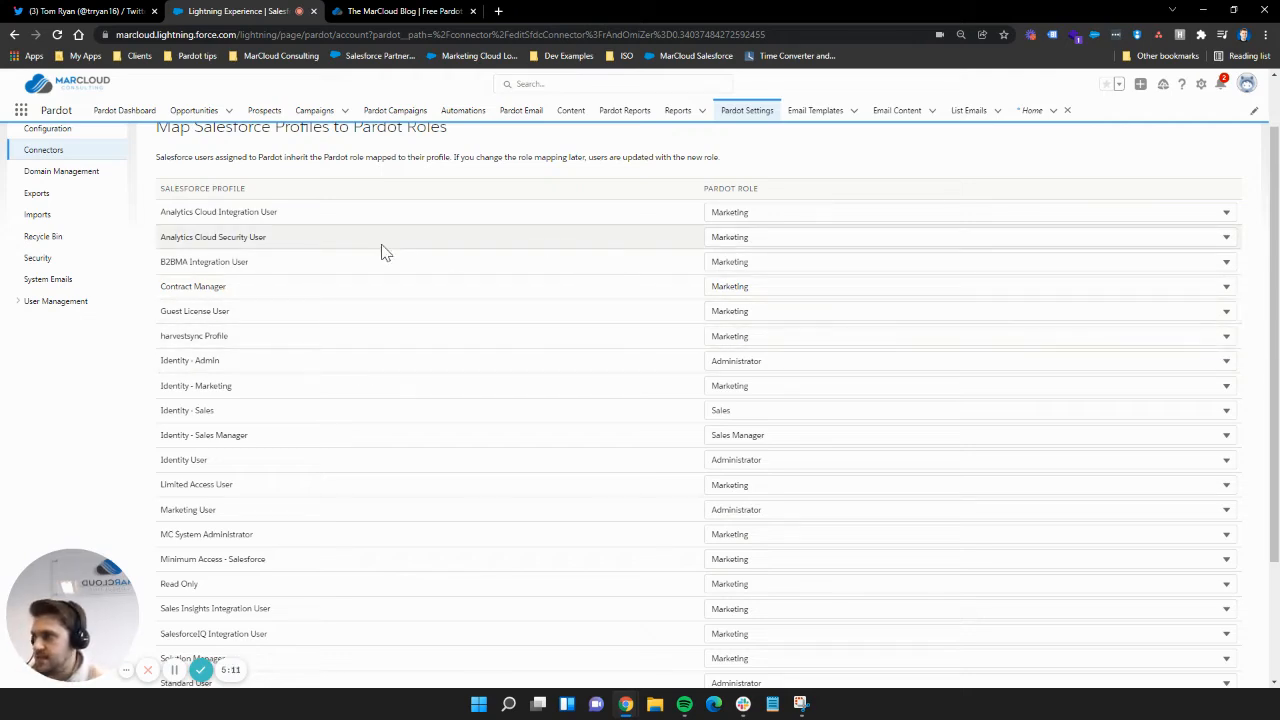
scroll(355, 508, down, 1)
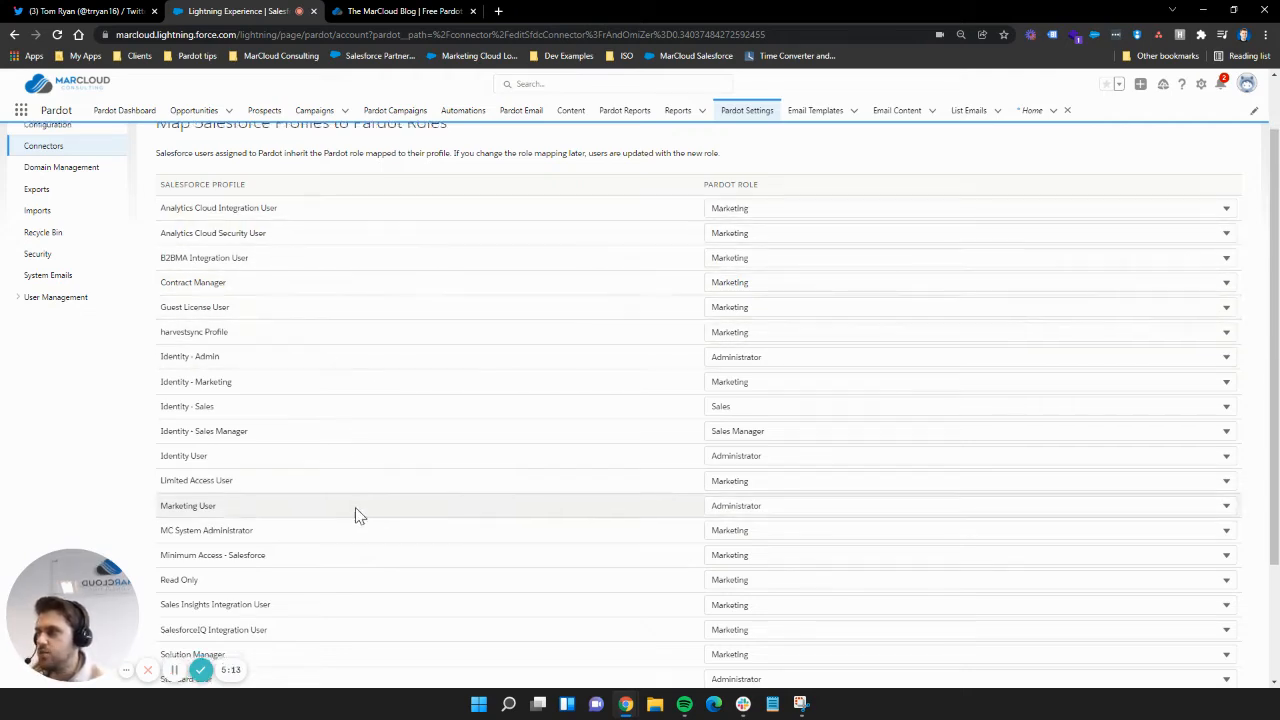
scroll(355, 513, down, 2)
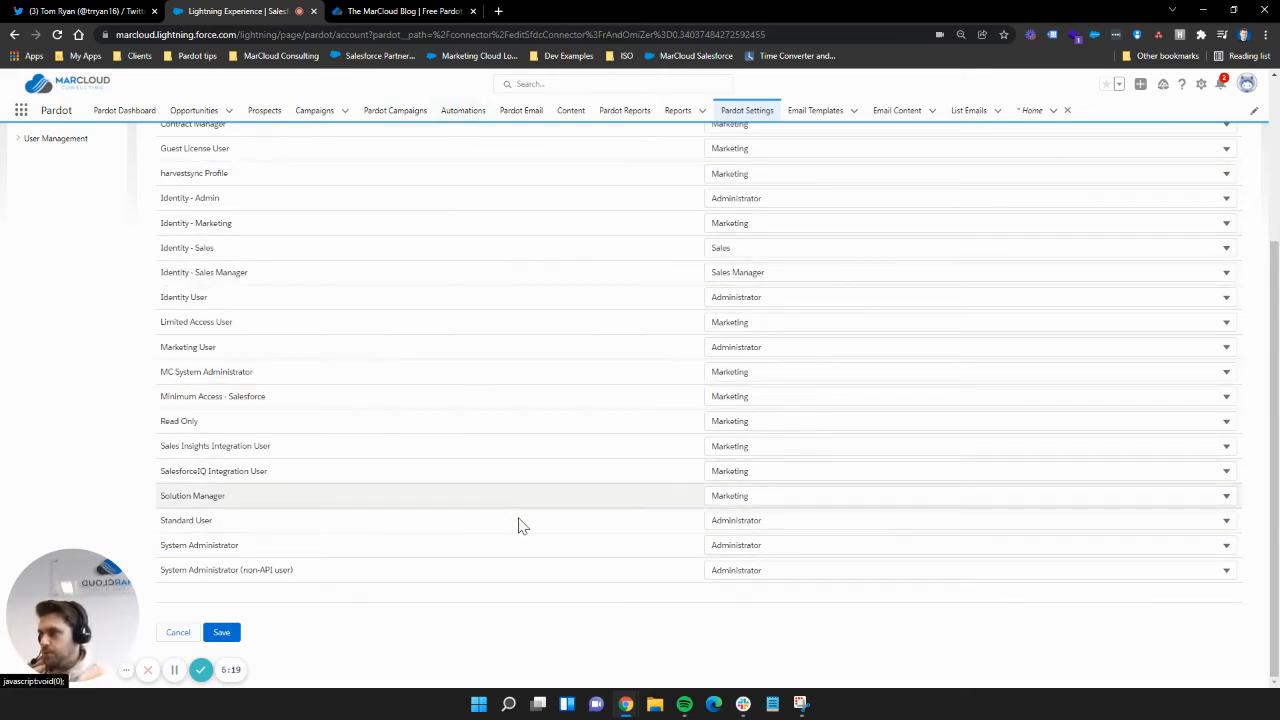
scroll(1111, 231, up, 3)
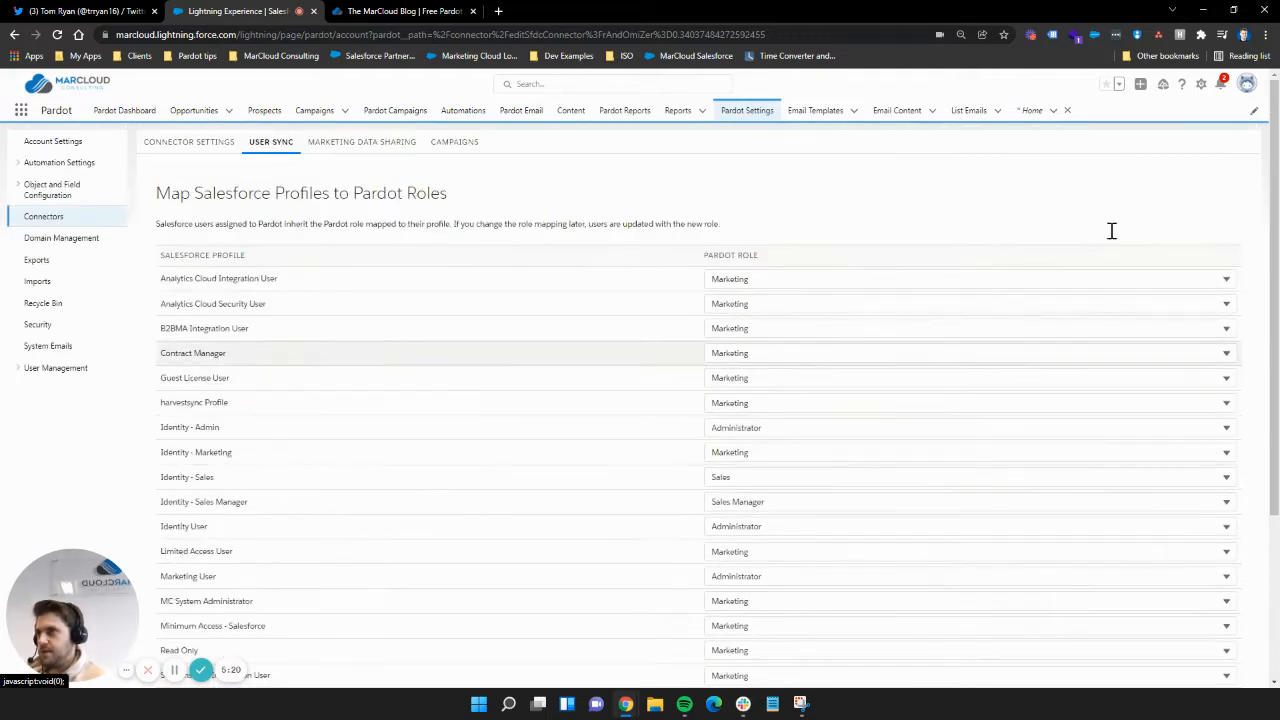
Step: Open Marketing Setup from the Setup gear menu to reach Pardot Setup Home
click(1201, 84)
click(1172, 166)
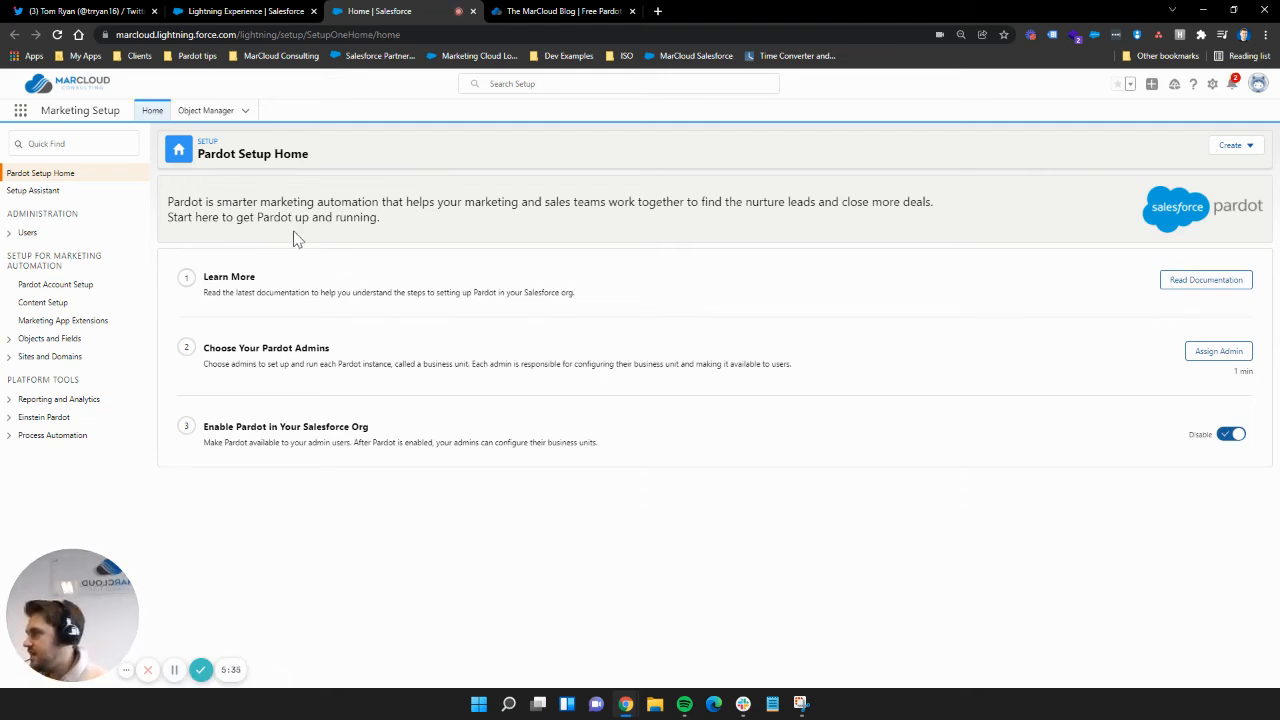
Step: Open Pardot Account Setup's user assignment for MarCloud Consulting, showing 19 marketing users and no sales users
click(60, 287)
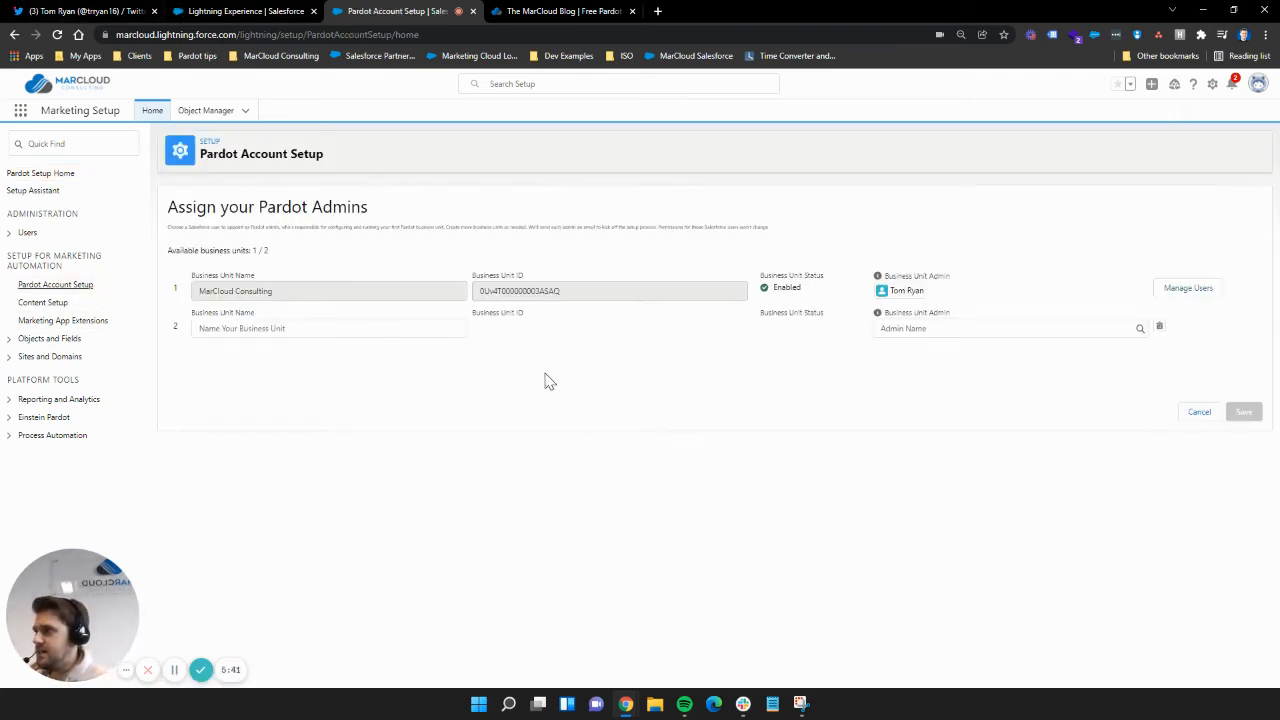
click(1190, 289)
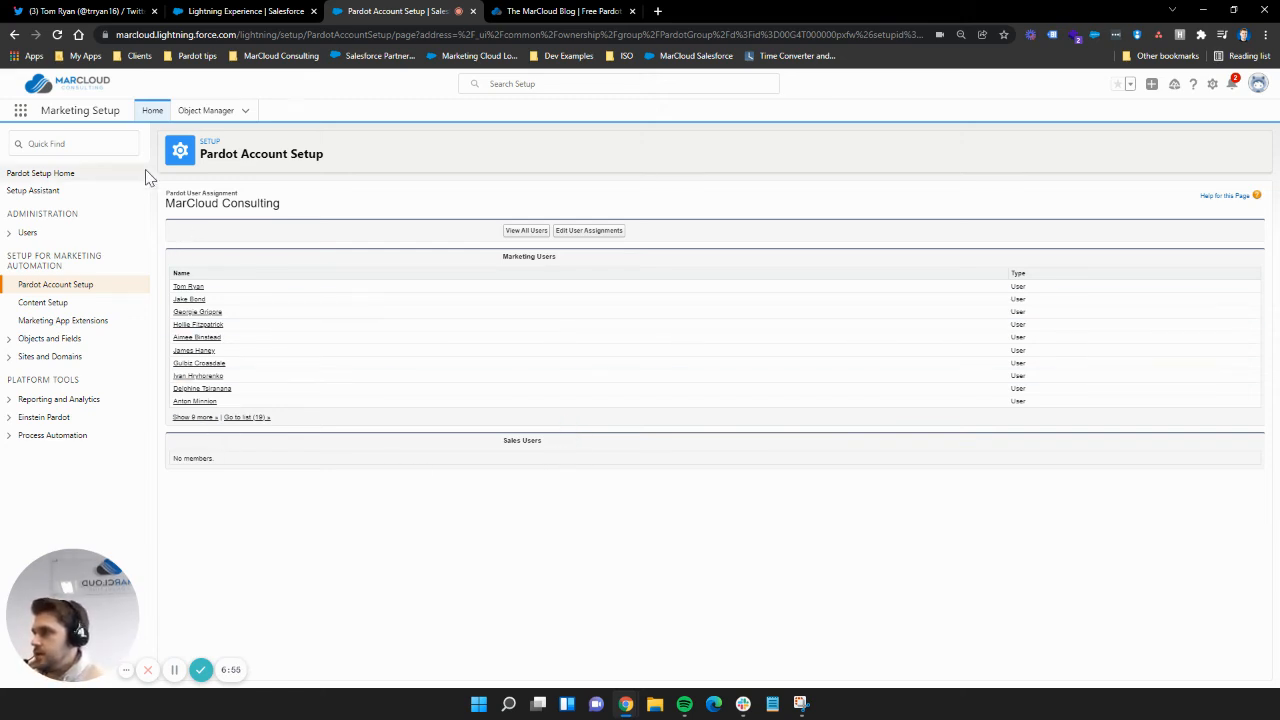
Step: Edit the user assignments and remove four users from Marketing Users into Available Members
click(590, 231)
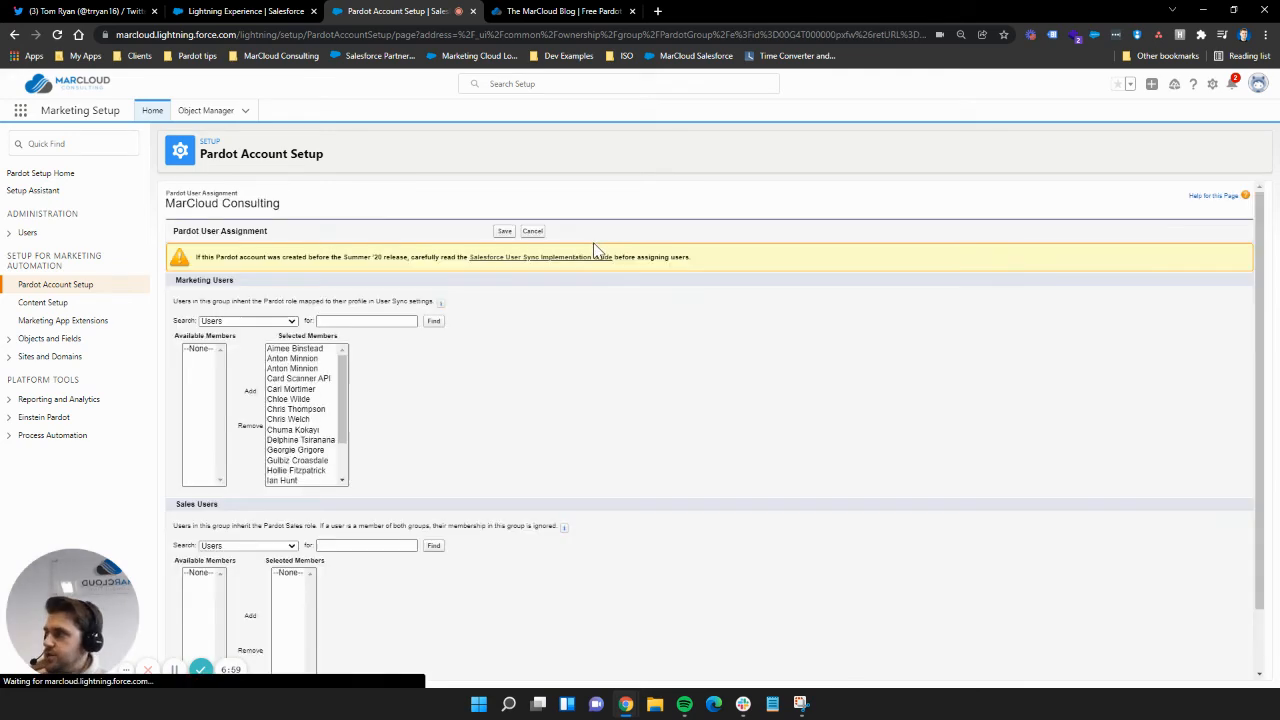
drag(372, 386, 373, 450)
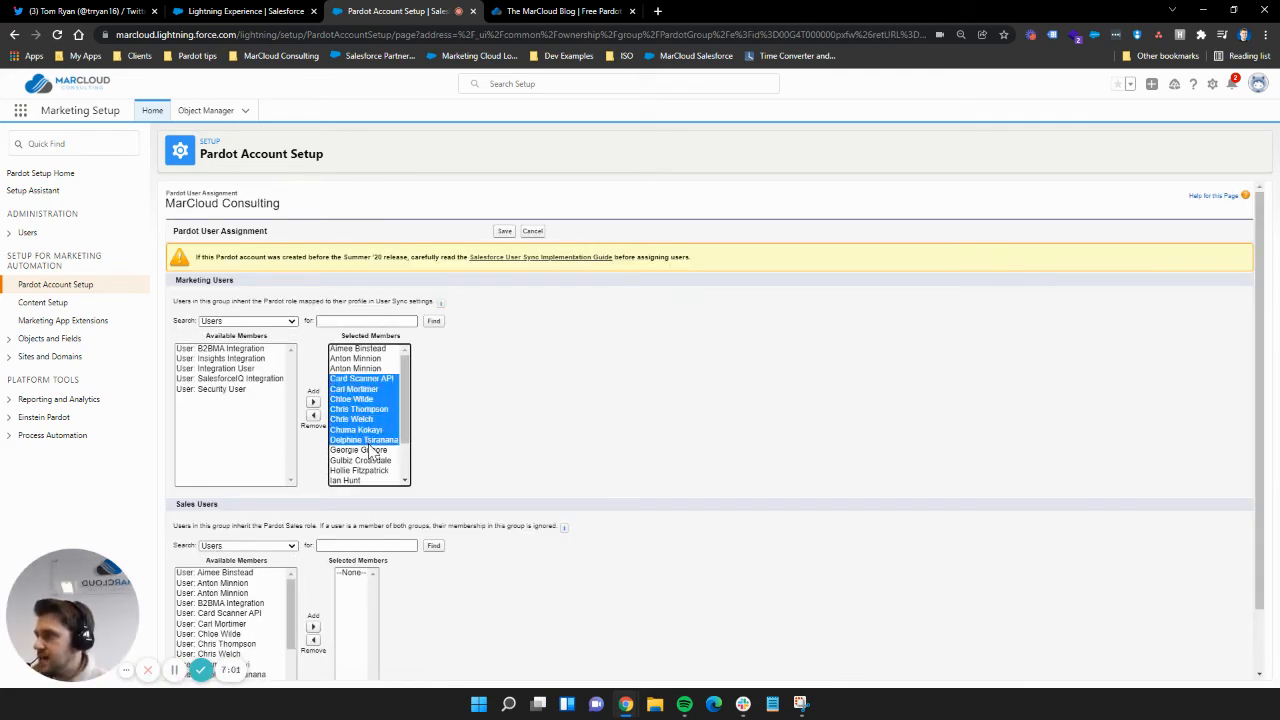
click(376, 421)
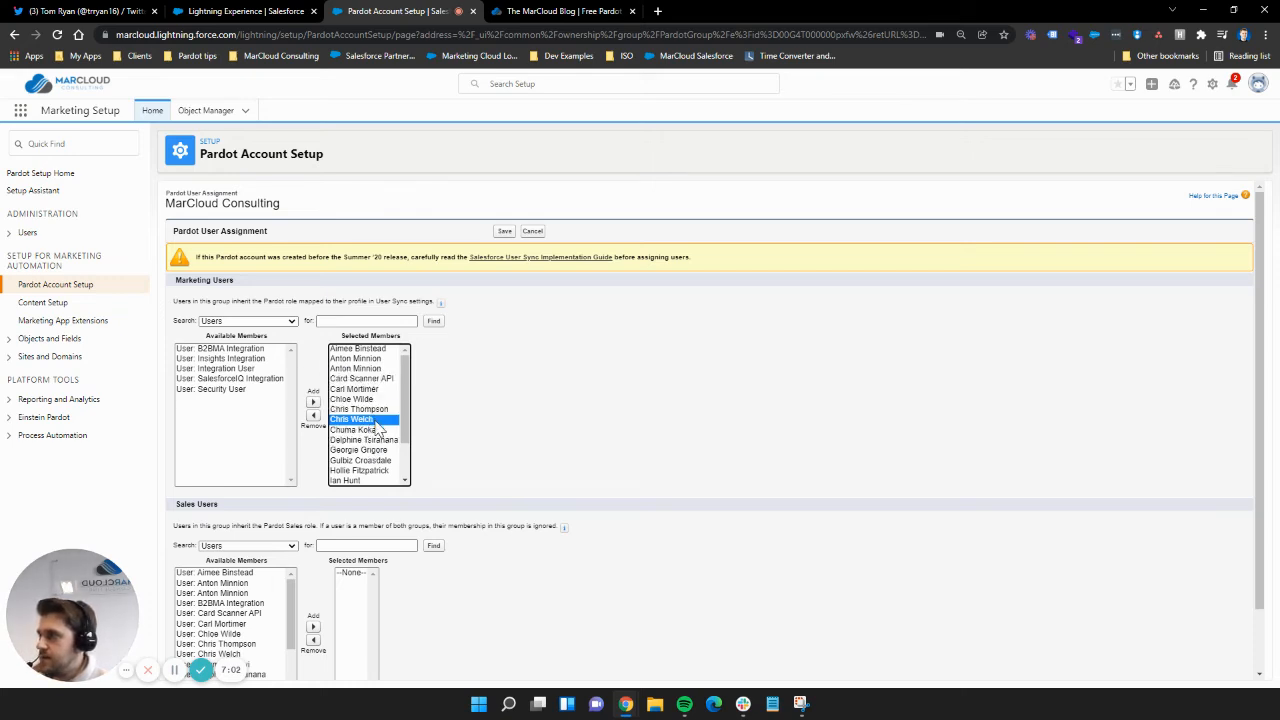
click(313, 415)
click(313, 415)
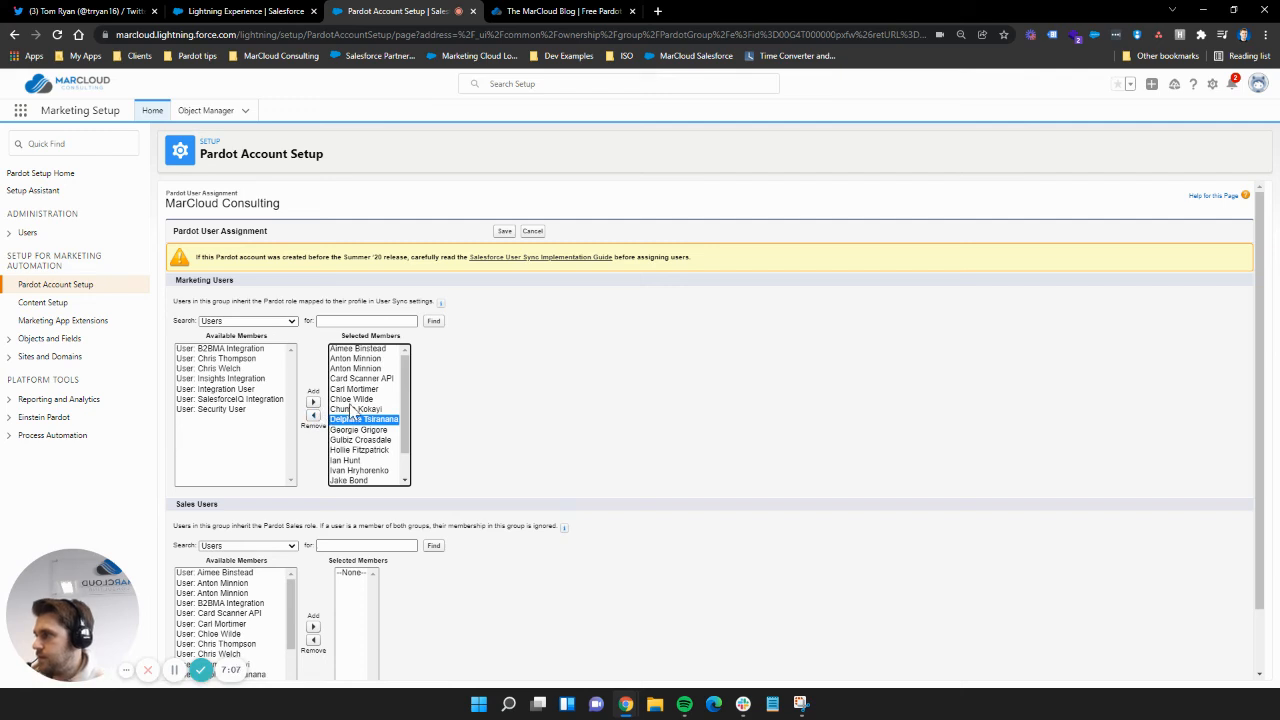
ctrl+click(355, 409)
click(313, 415)
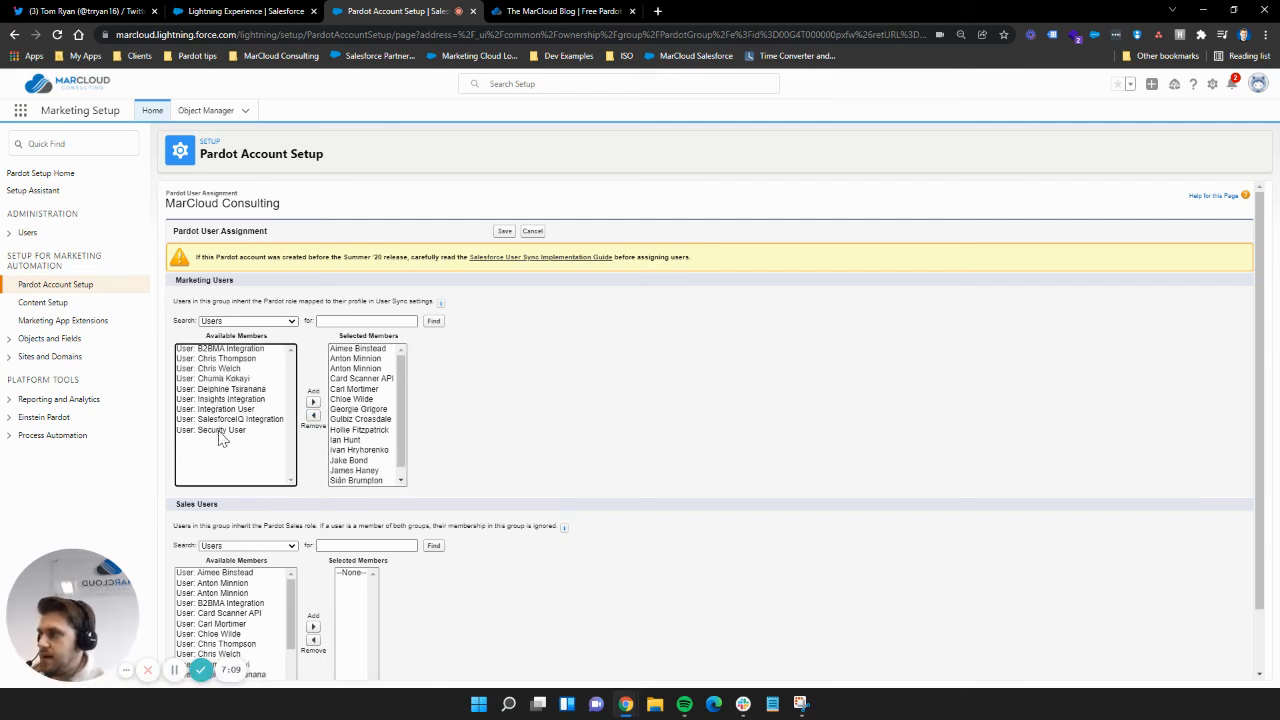
Step: Select blocks of available and assigned members, then bring up the user-management meme tweet
drag(215, 389, 225, 453)
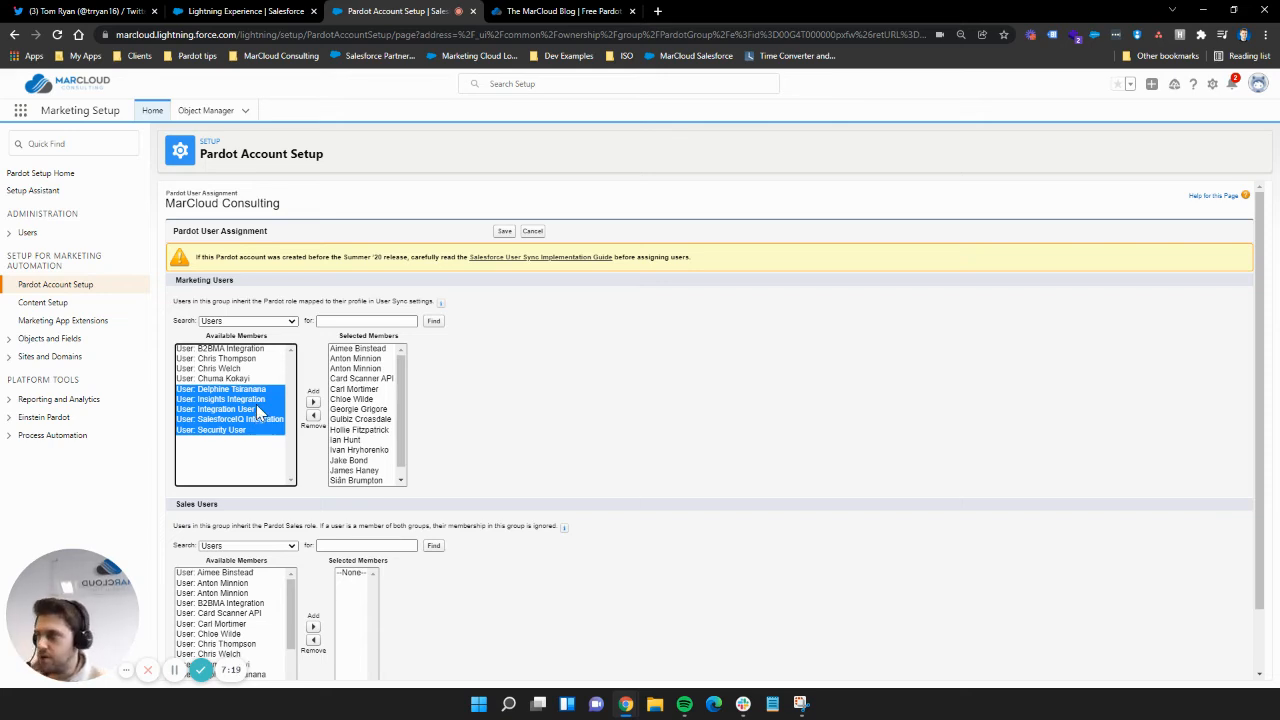
drag(355, 379, 360, 450)
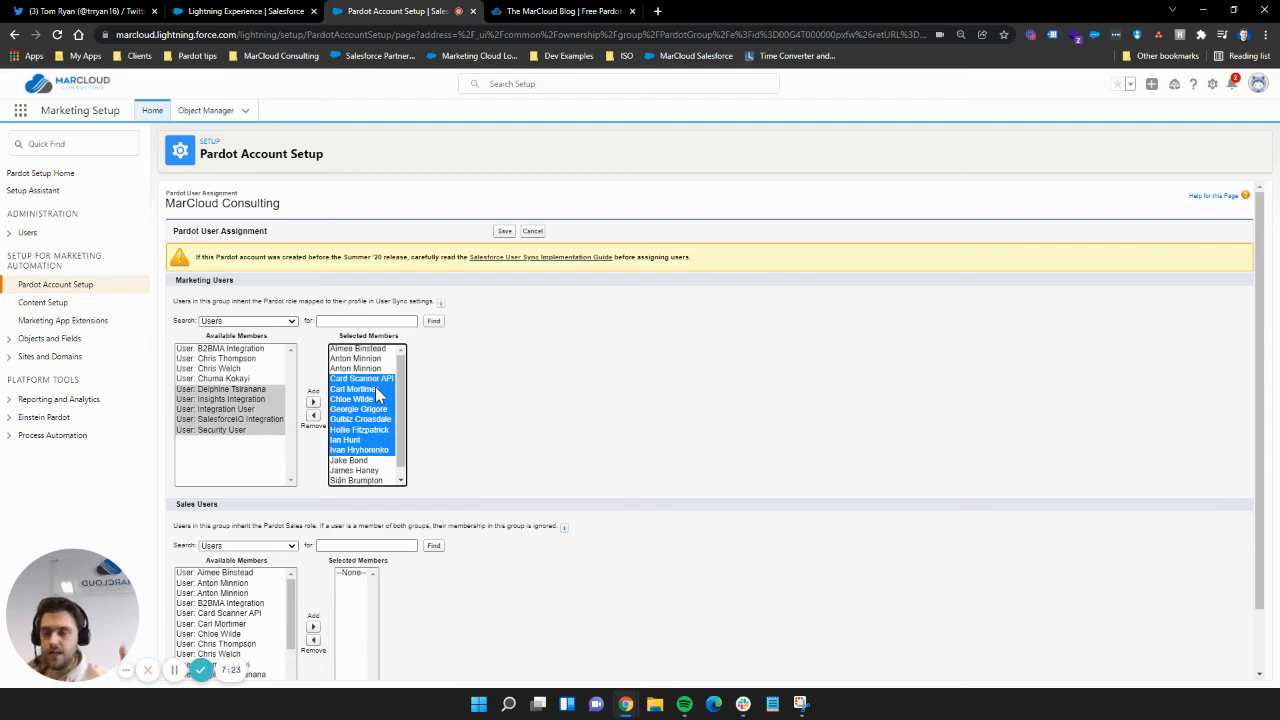
click(533, 437)
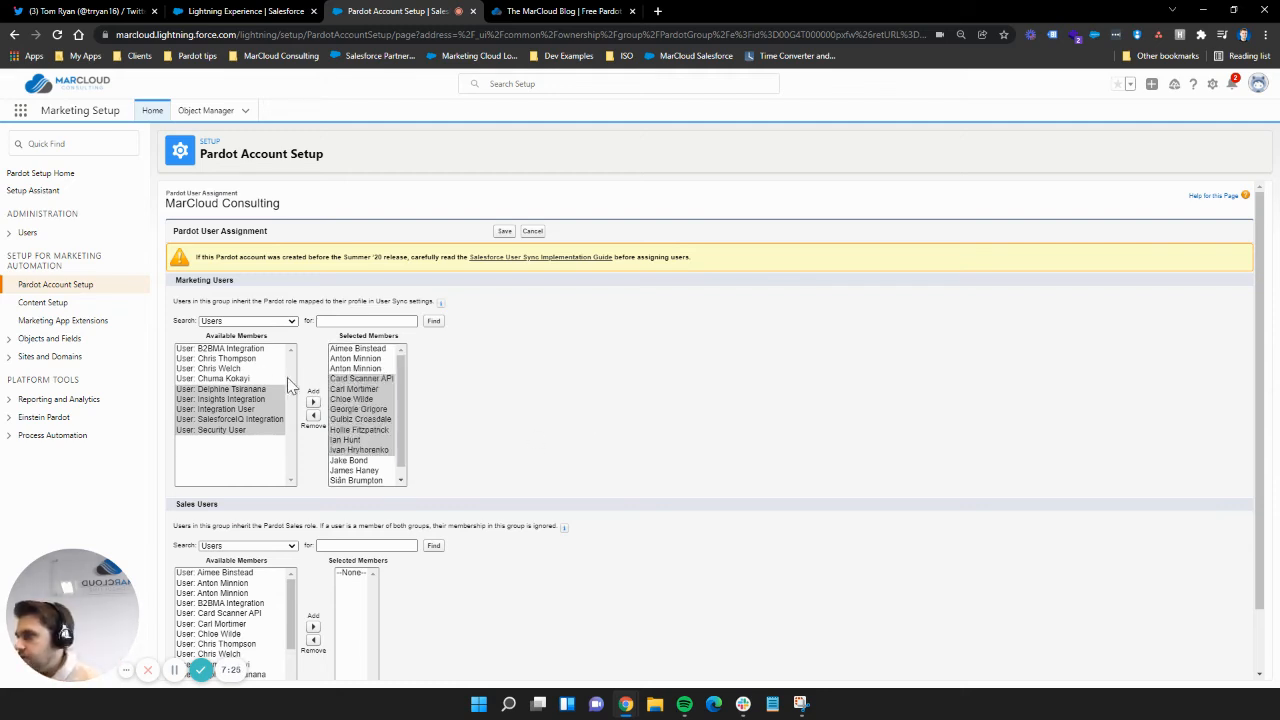
click(372, 428)
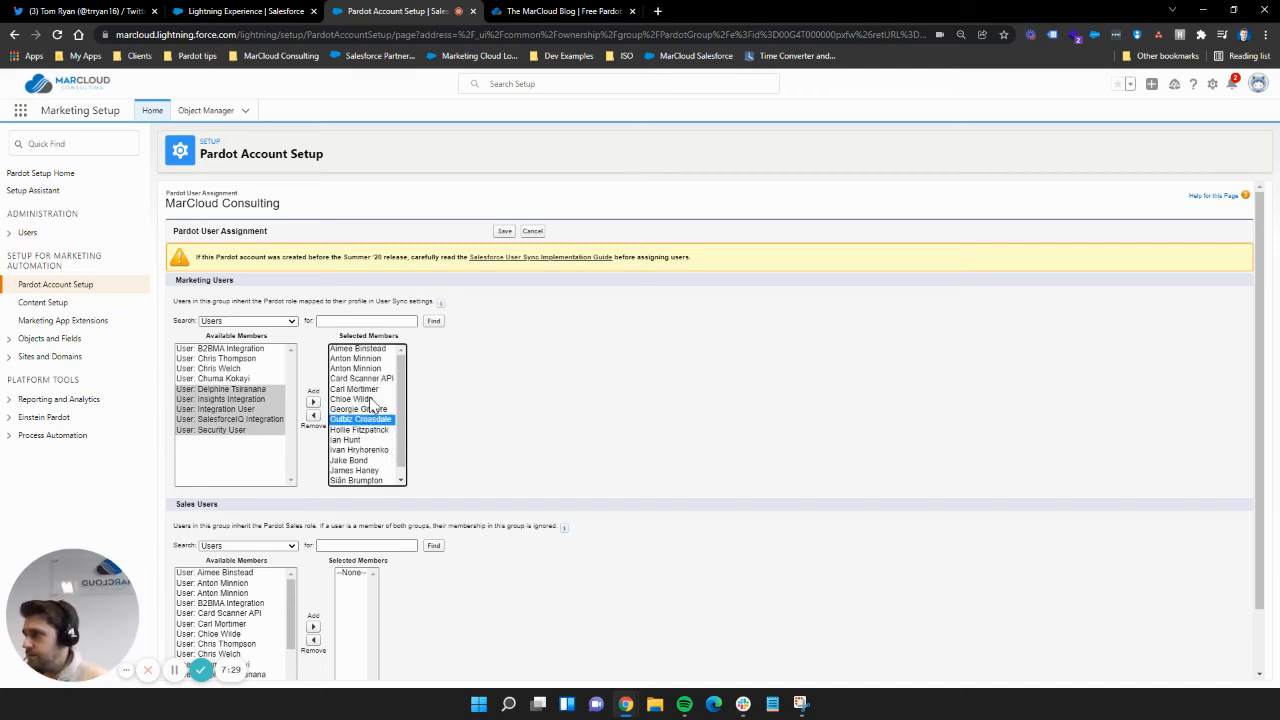
click(367, 400)
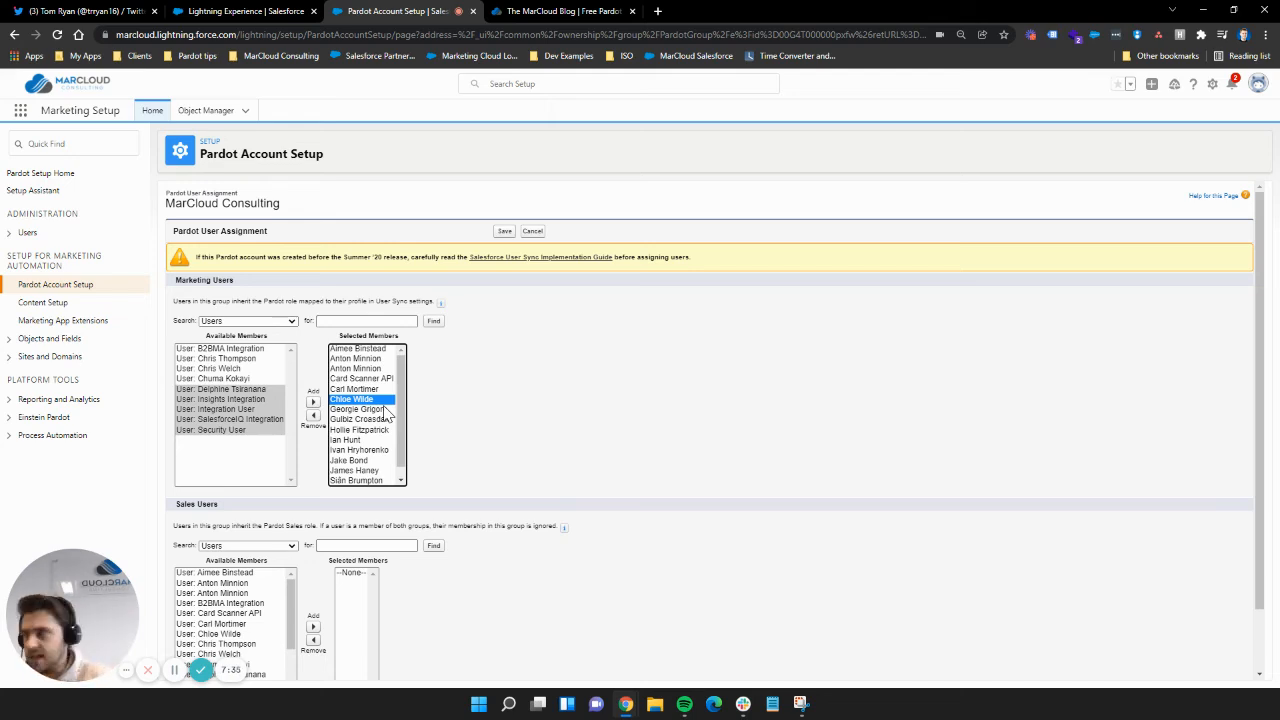
click(70, 11)
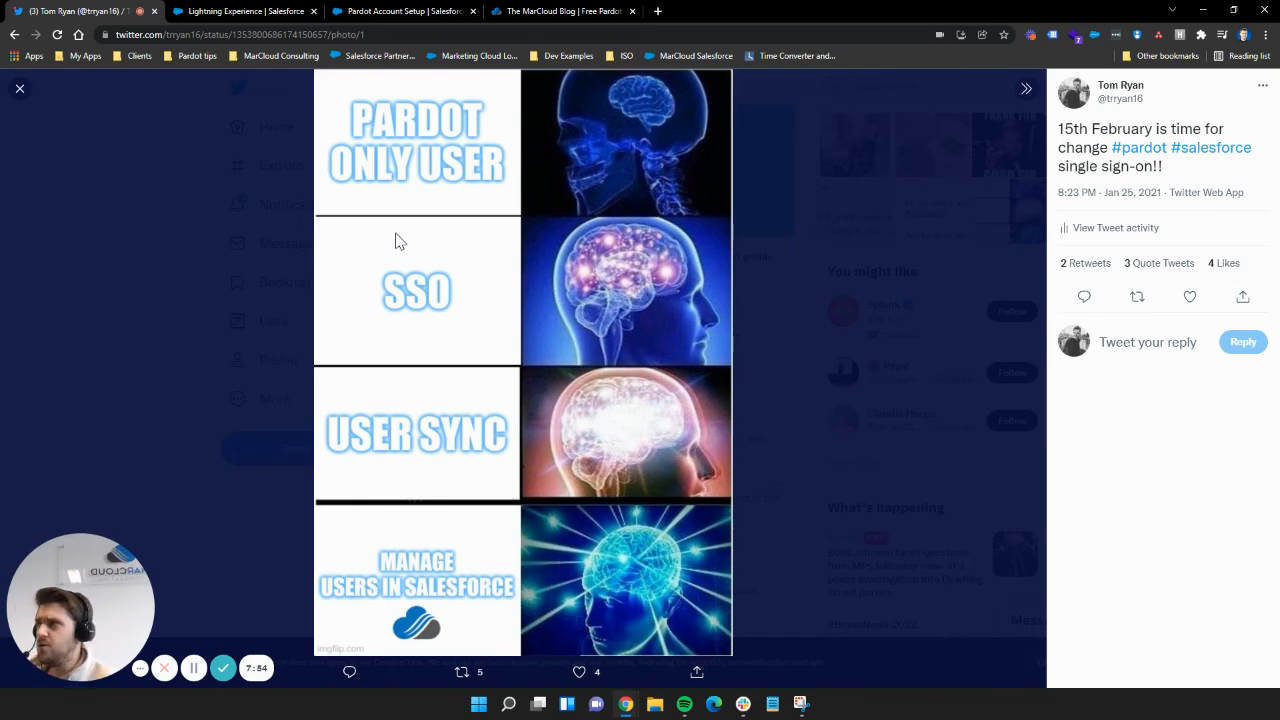
Step: From the Pardot user assignment page, open full Salesforce Setup in a new tab
click(400, 14)
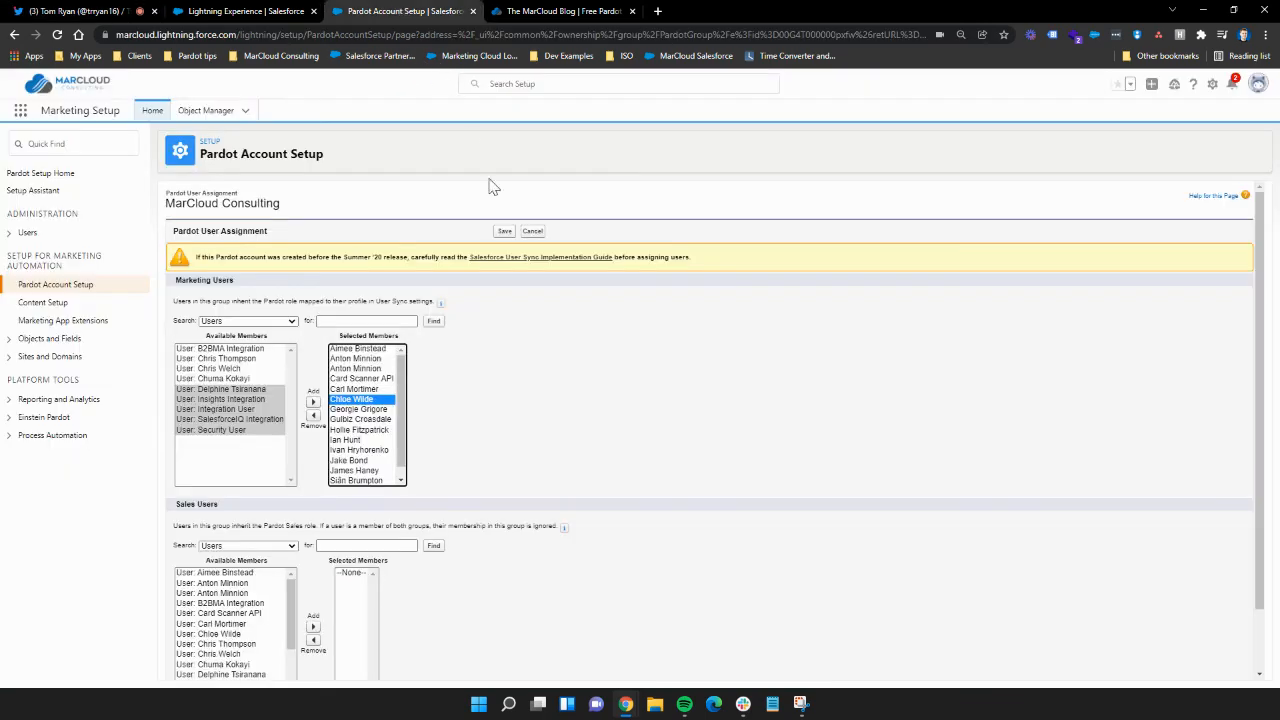
click(77, 147)
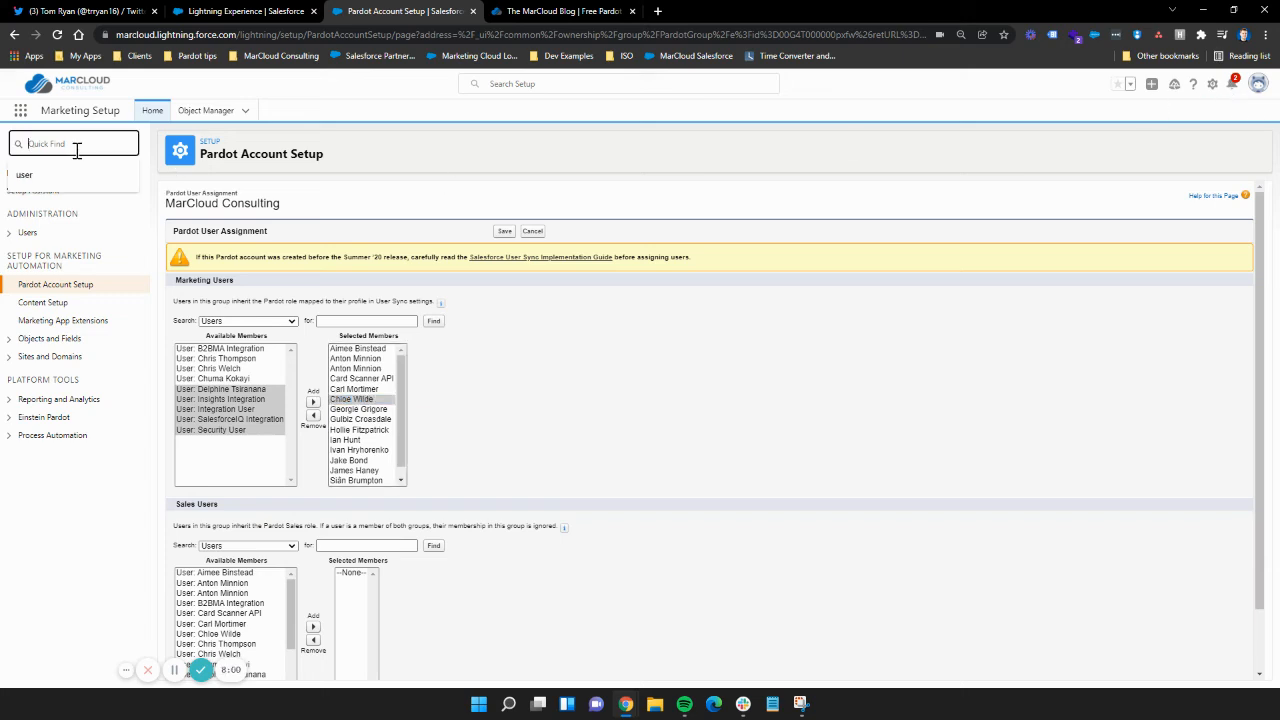
click(1212, 84)
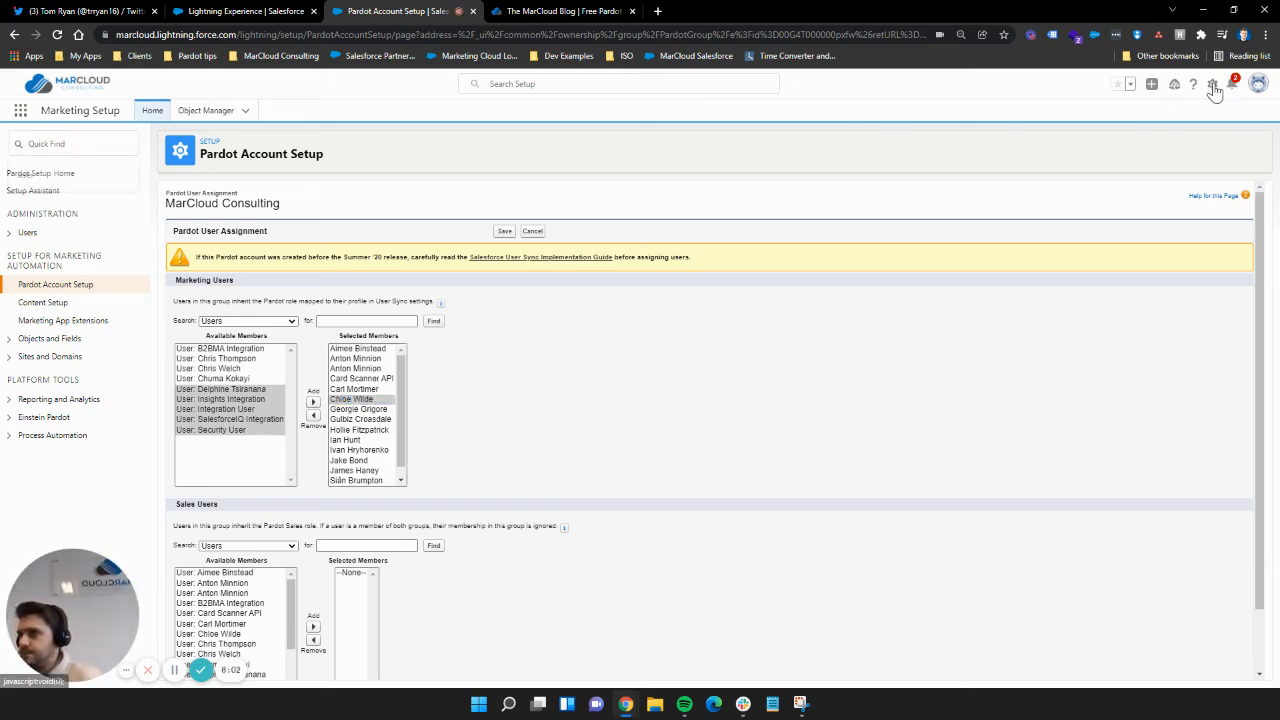
click(1158, 158)
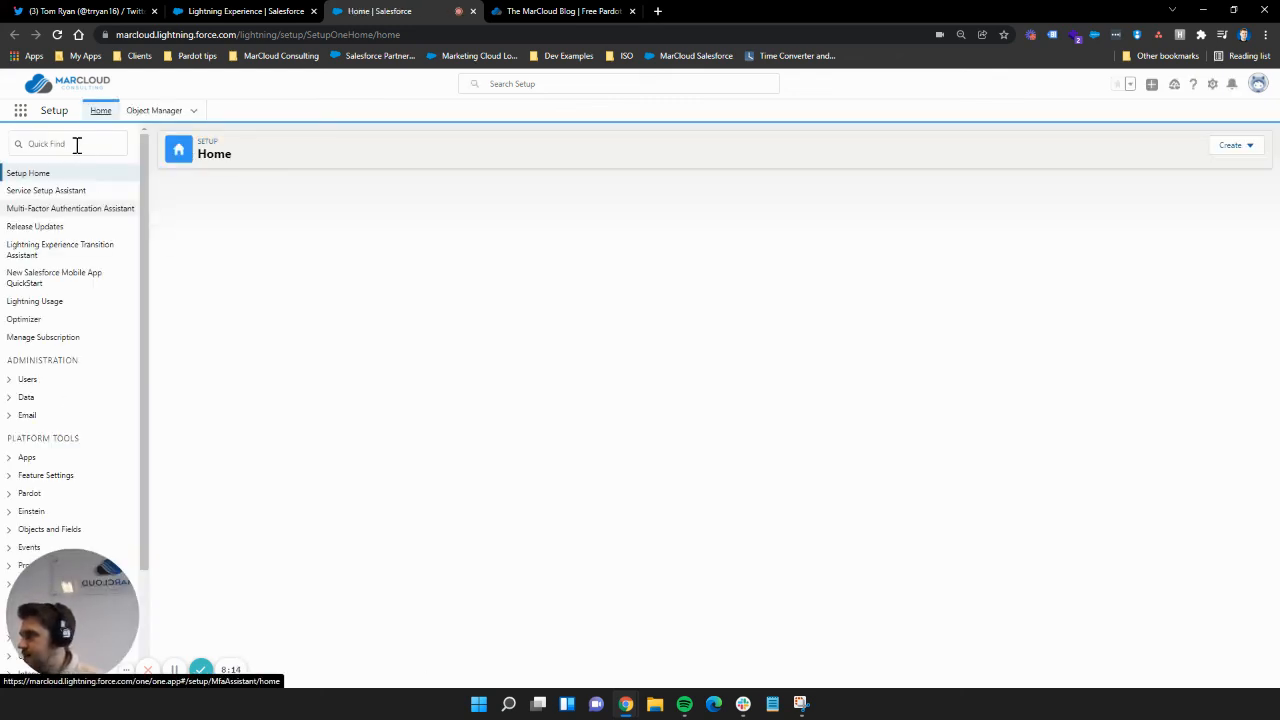
Step: Find Profiles via Quick Find 'profile' and highlight the Identity profiles, Admin to Sales Manager
click(76, 144)
text(profile)
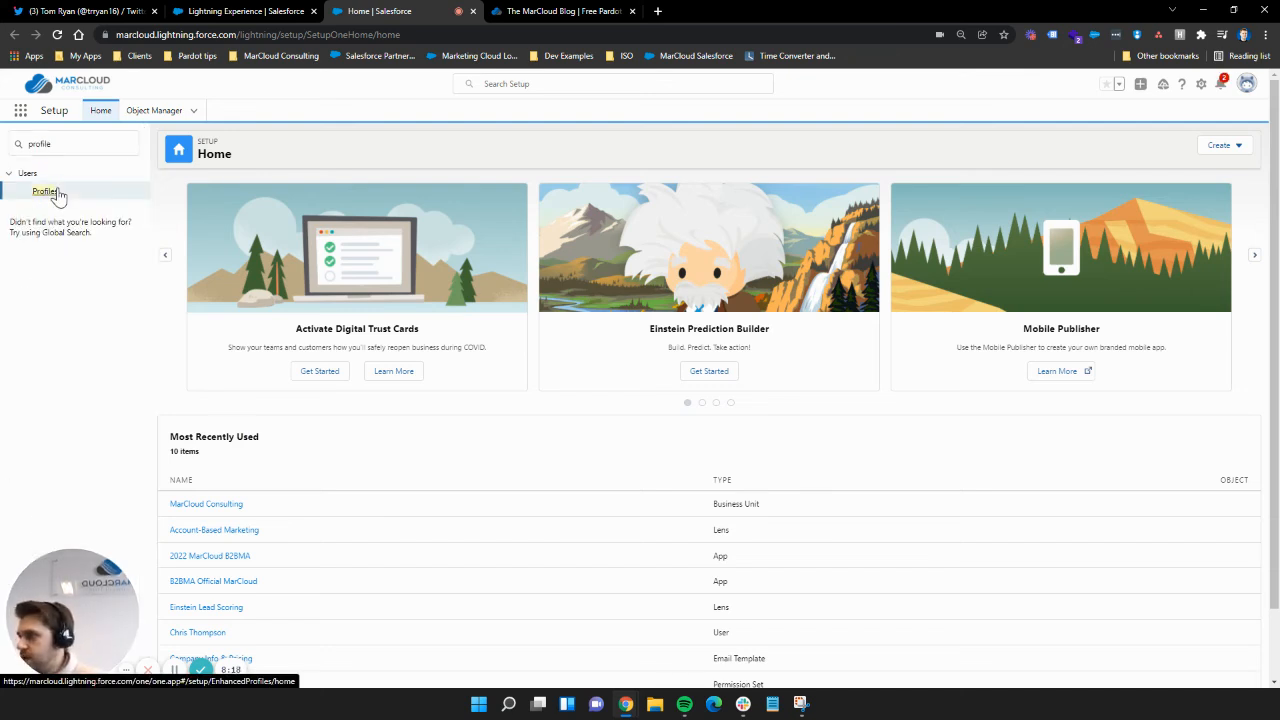
click(45, 191)
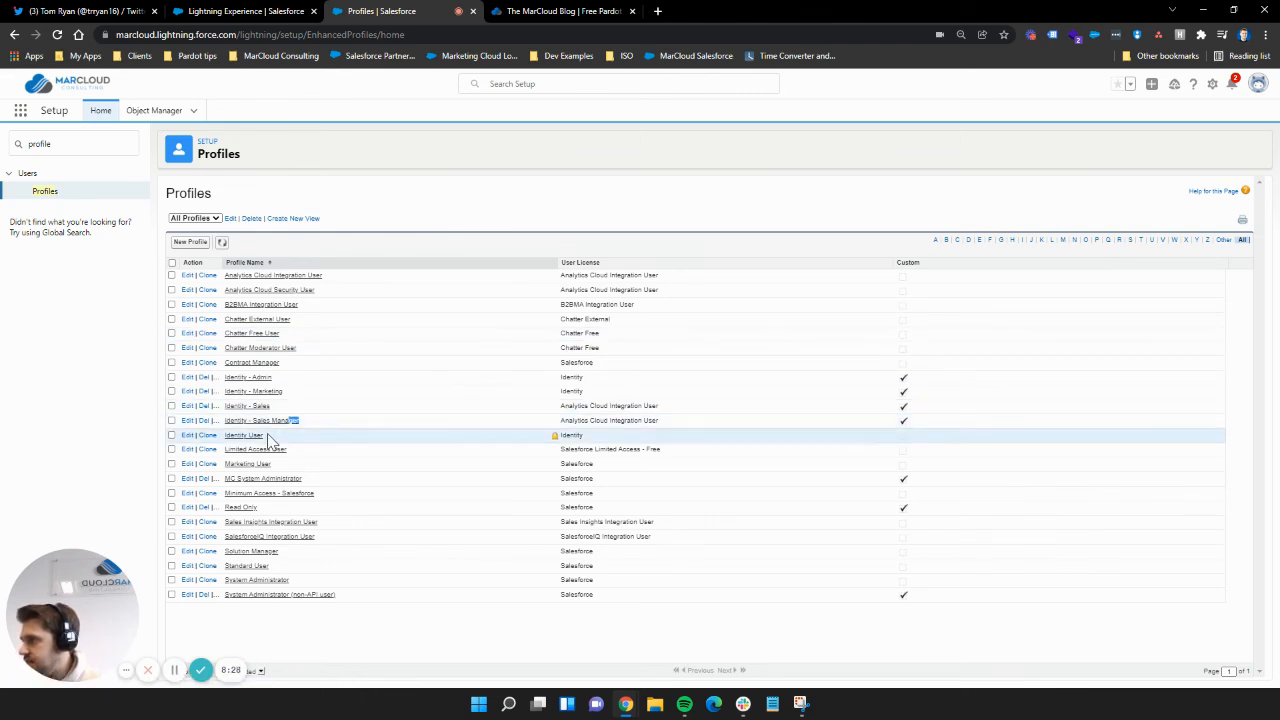
drag(267, 435, 228, 447)
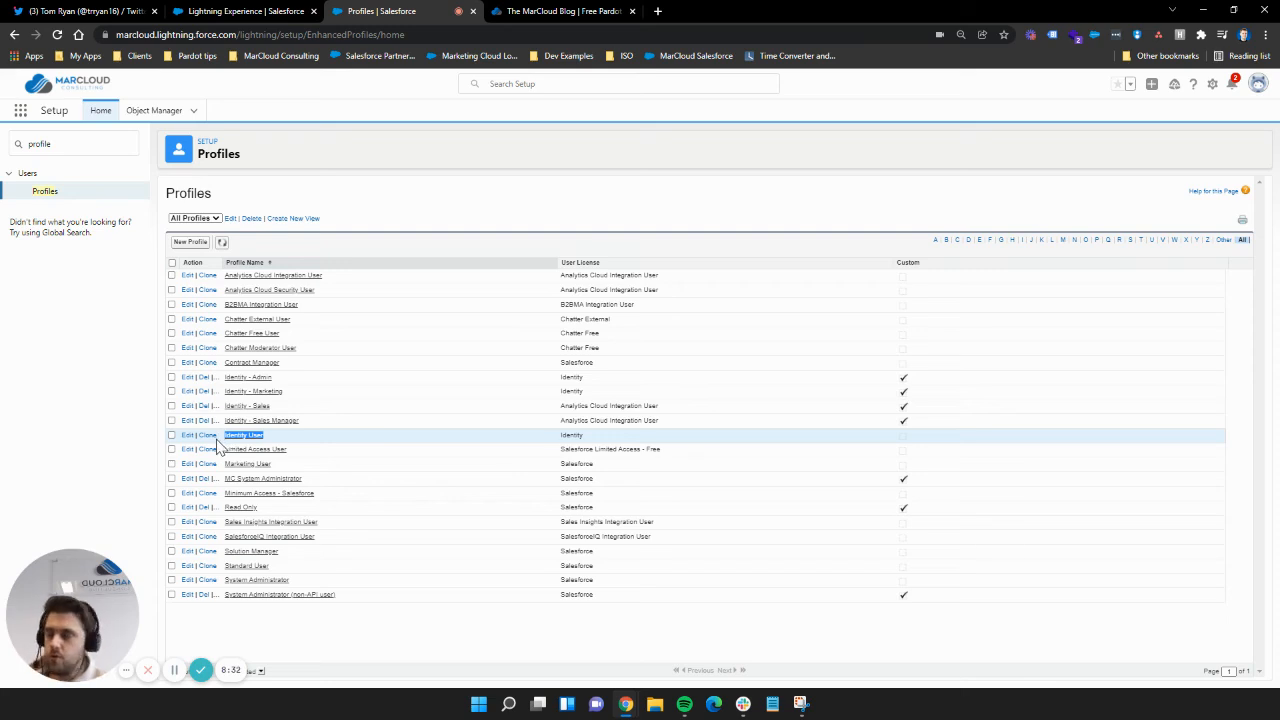
drag(312, 428, 236, 400)
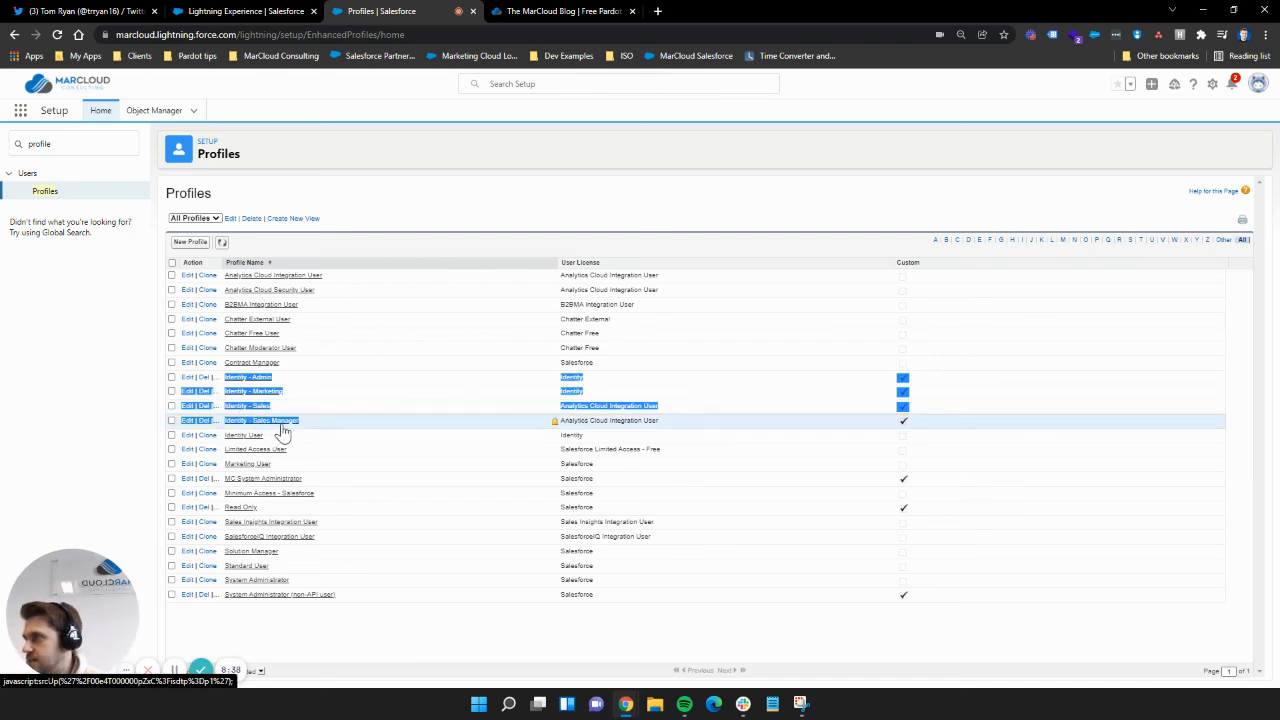
click(277, 10)
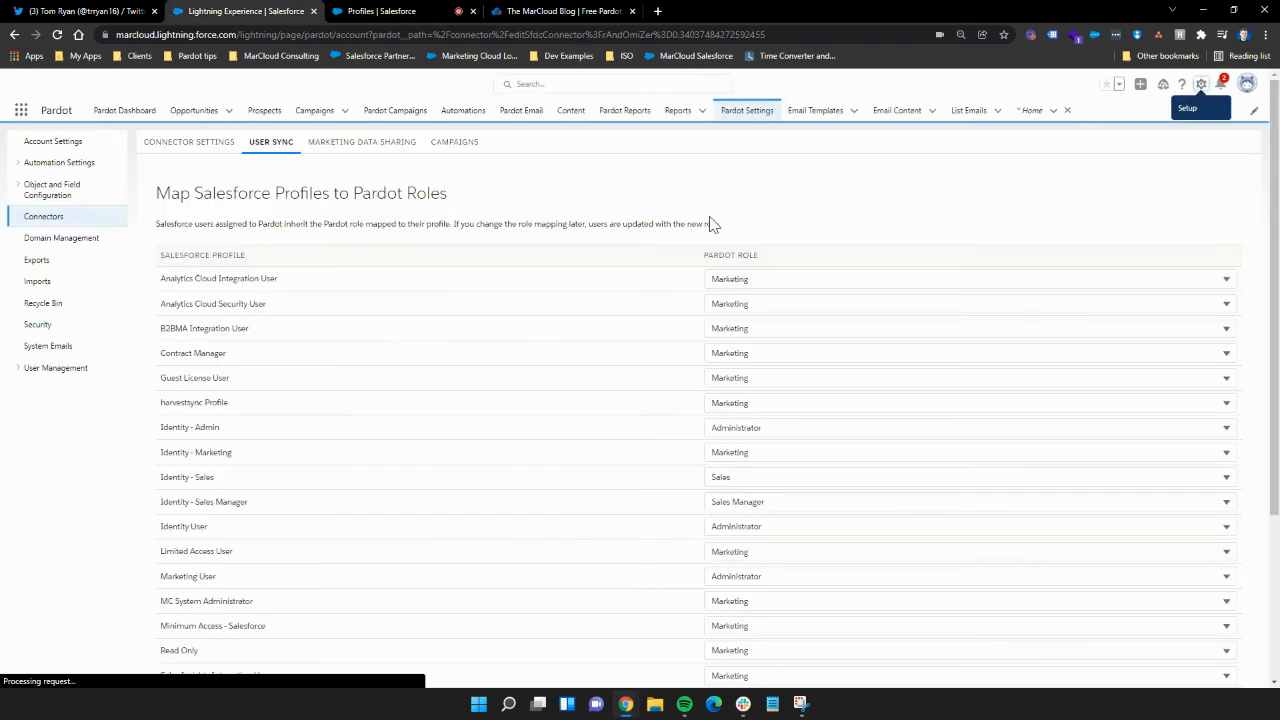
Step: Scroll User Sync to the Identity - Admin mapping rows, then close the Salesforce Profiles tab
scroll(350, 350, down, 1)
drag(157, 369, 214, 363)
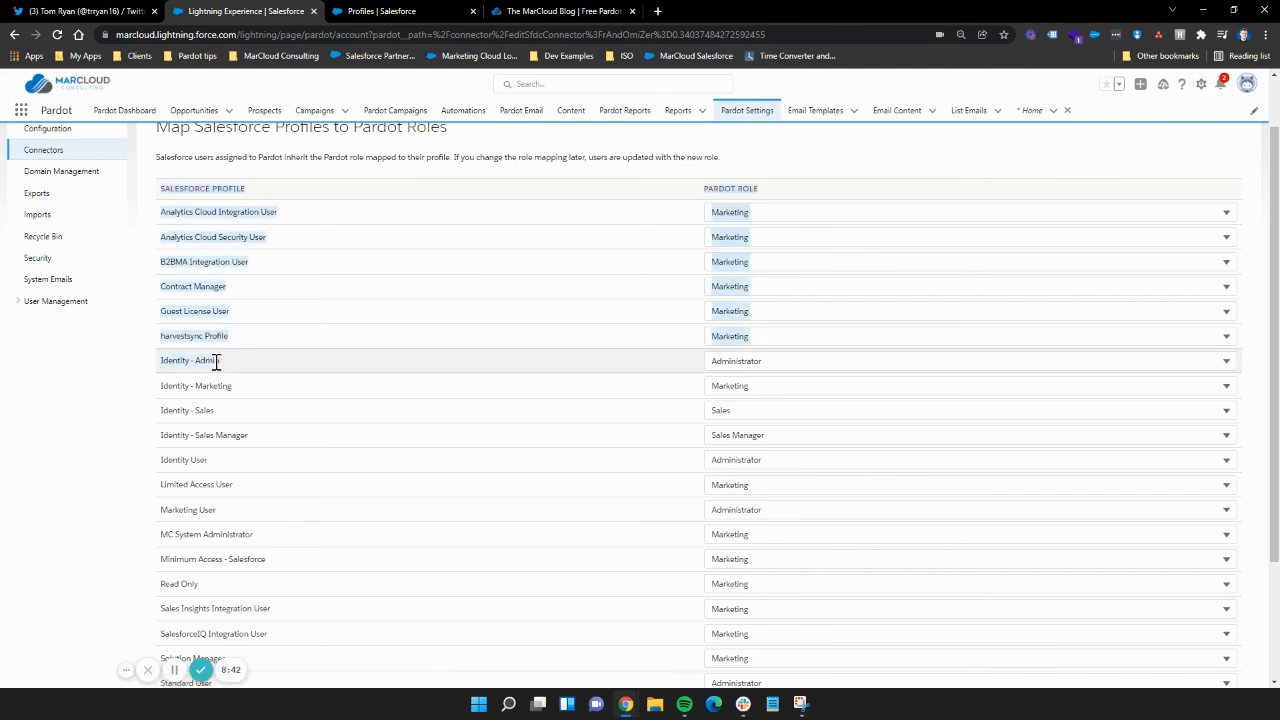
click(207, 362)
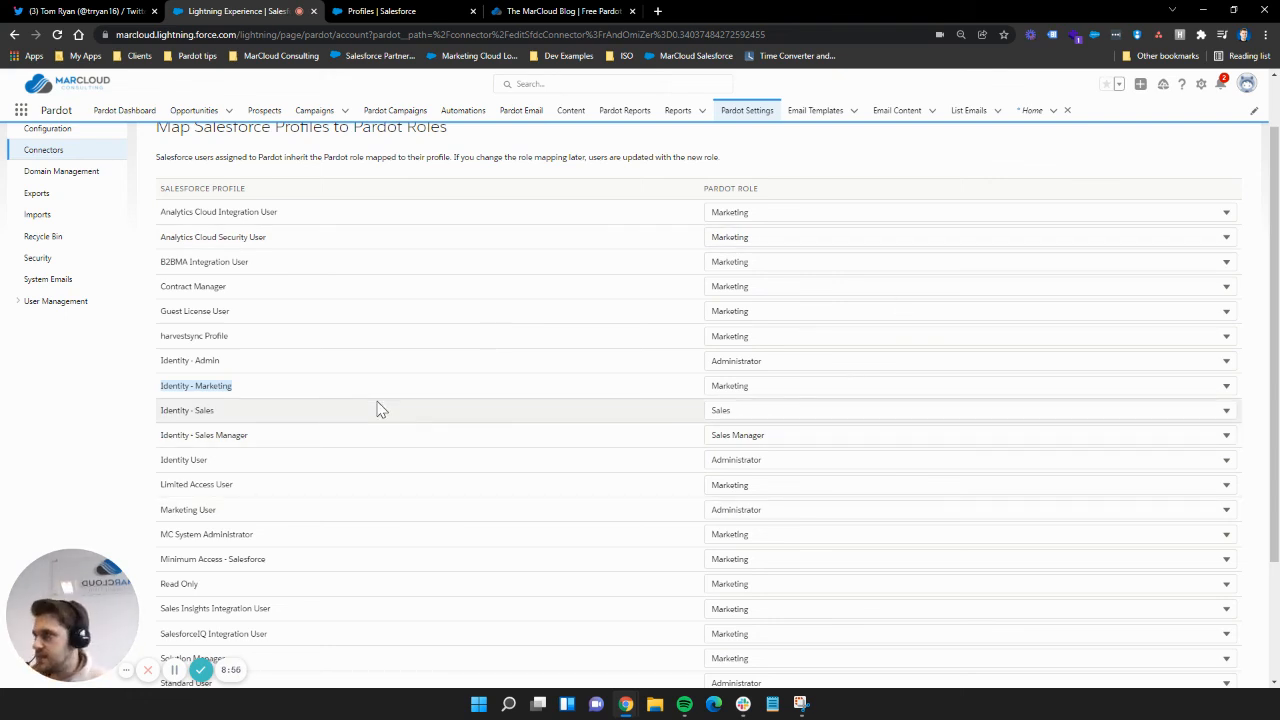
click(472, 11)
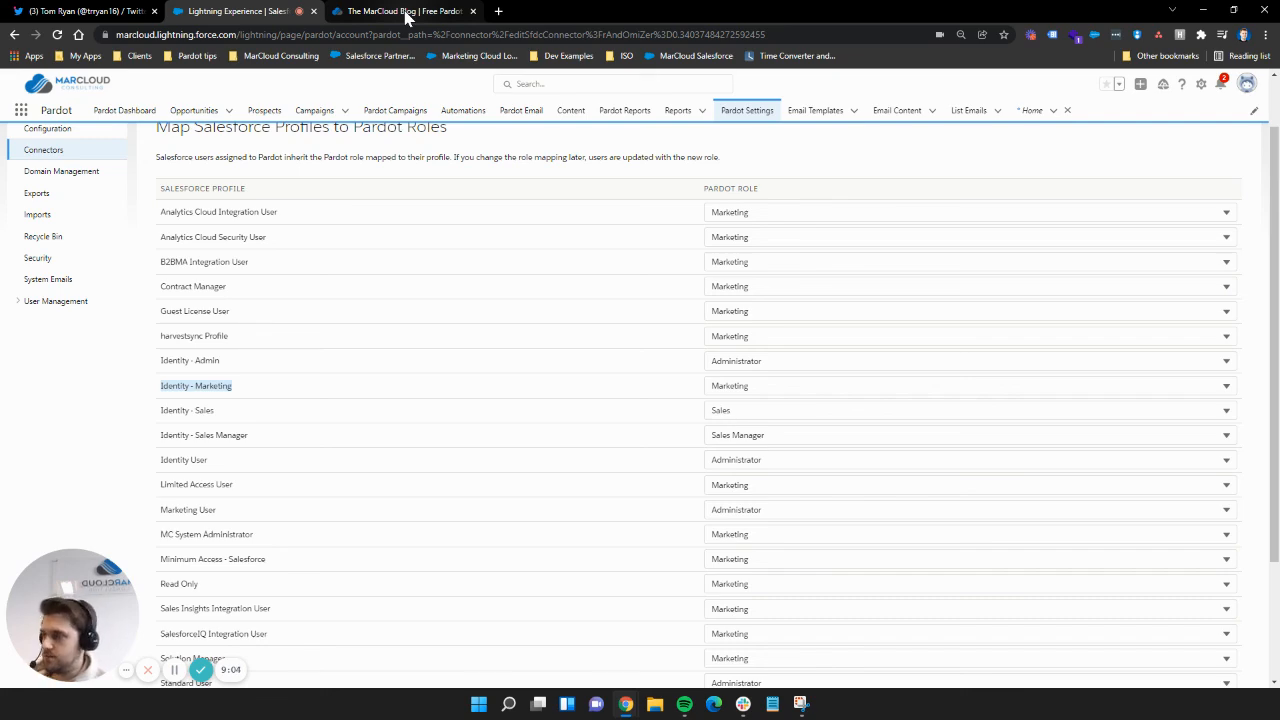
click(405, 15)
Step: Search the MarCloud blog for 'how to set up' and open the Pardot-Only User article
scroll(737, 300, up, 10)
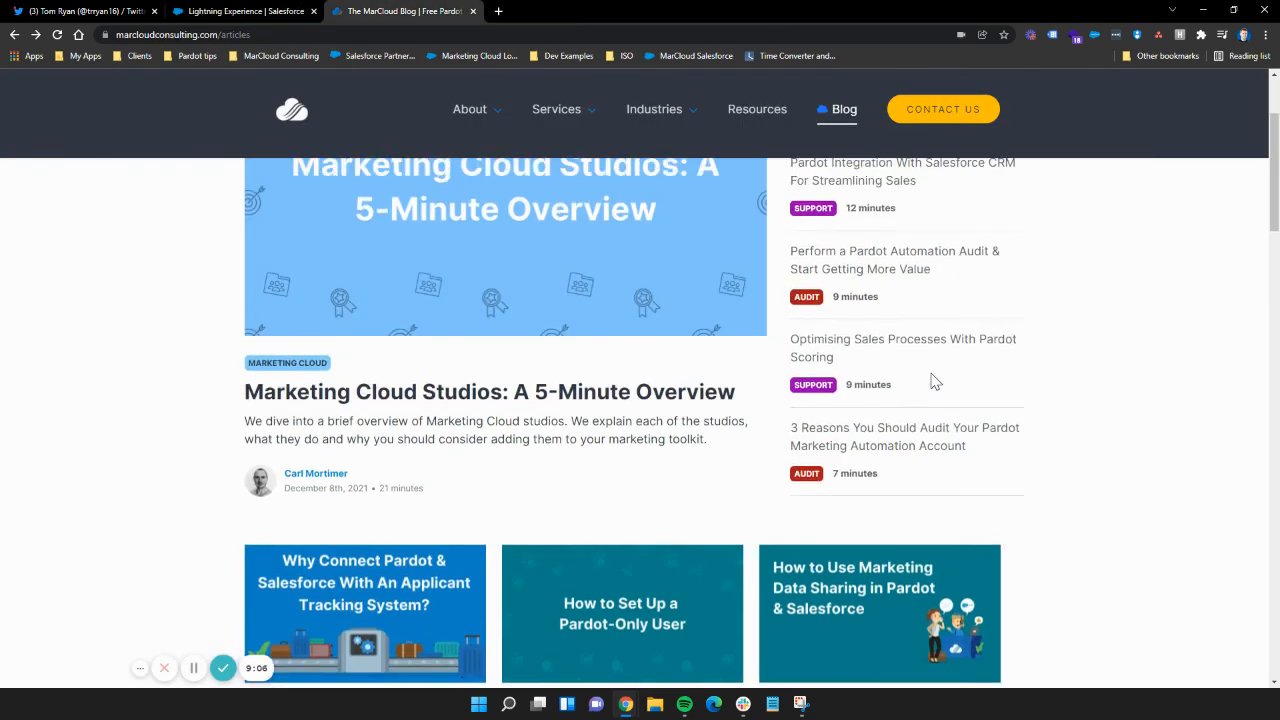
scroll(634, 397, down, 6)
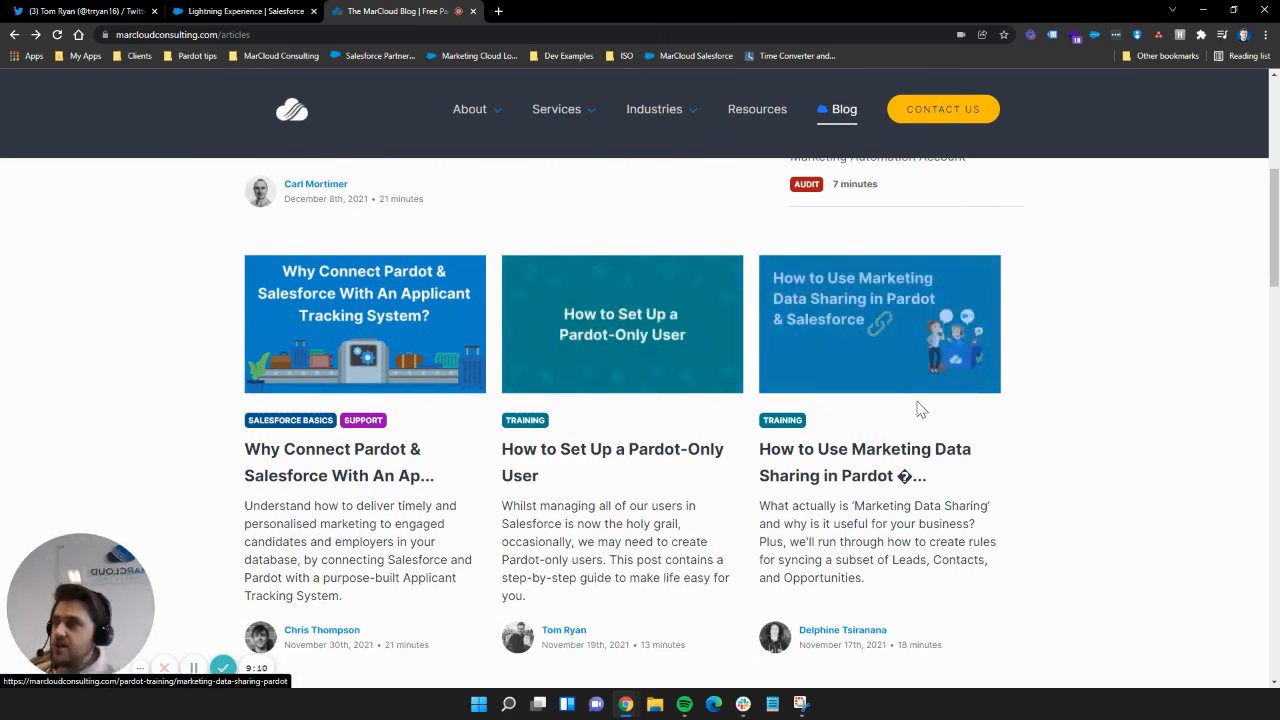
scroll(914, 306, up, 6)
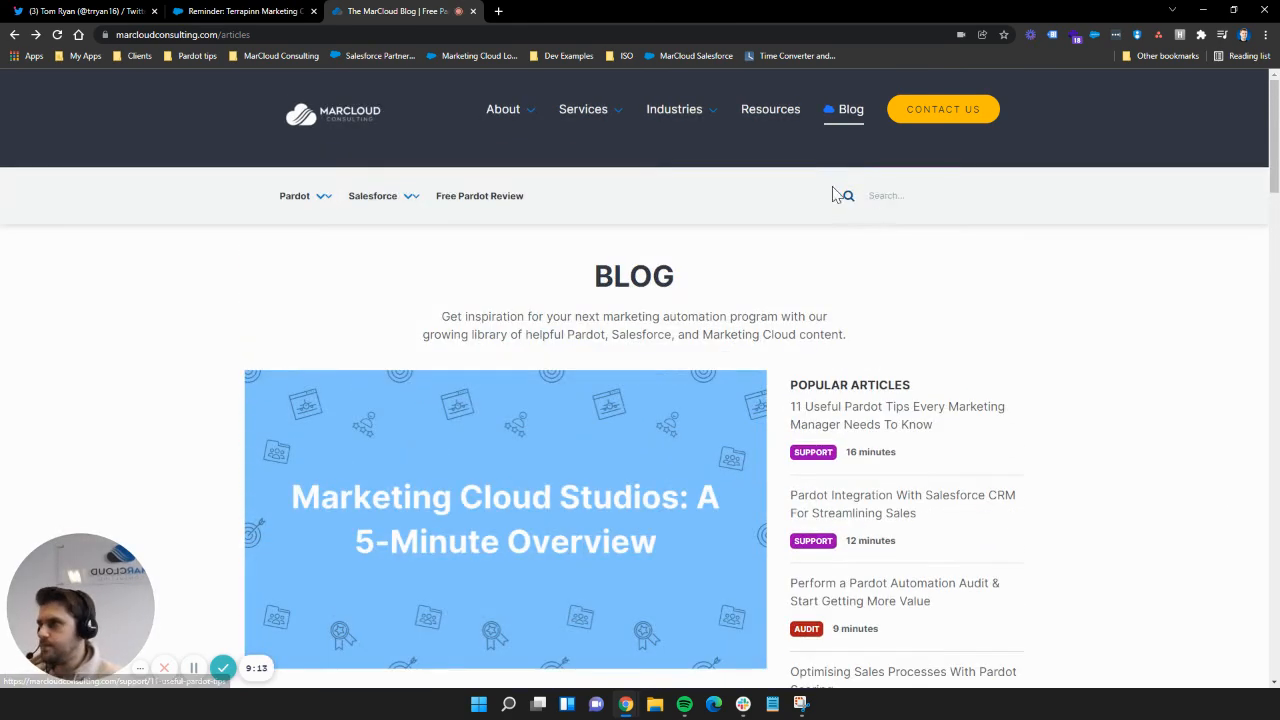
click(880, 191)
text(how to se)
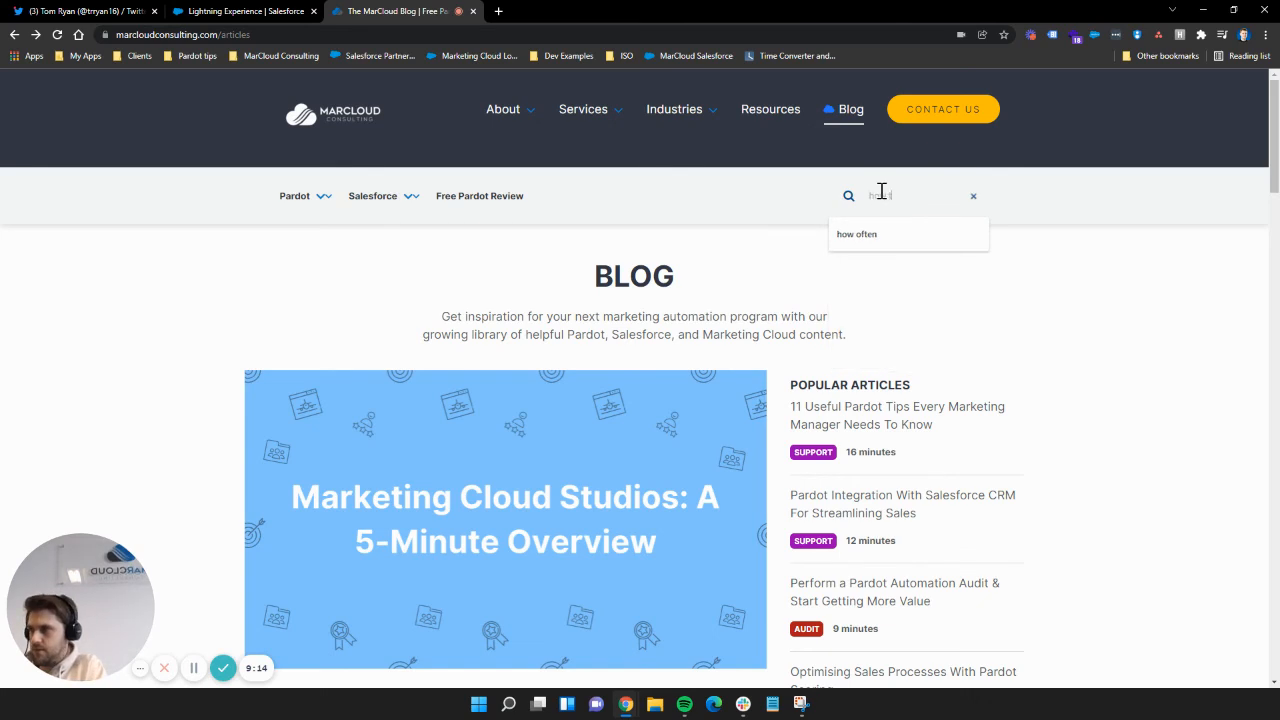
text(t up)
key(Return)
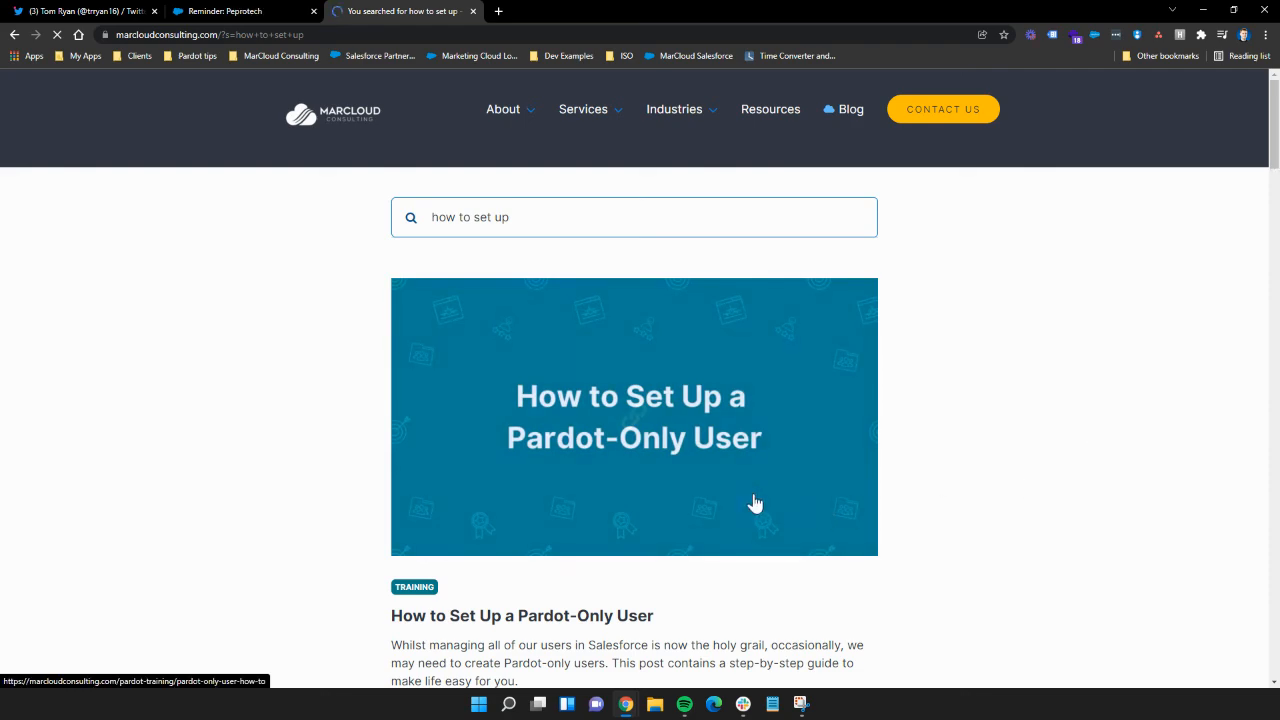
click(694, 457)
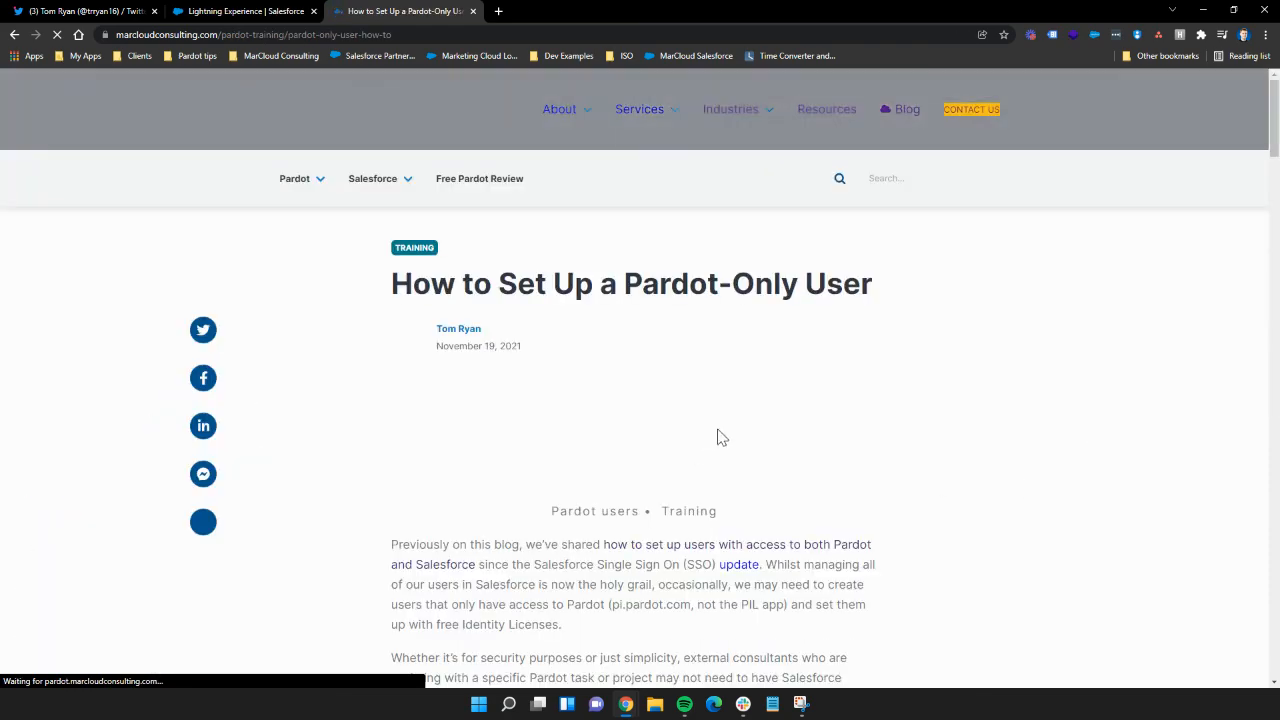
Step: Read down the article, highlighting the Salesforce SSO, User Sync and Manage users in Salesforce headings
scroll(717, 434, down, 4)
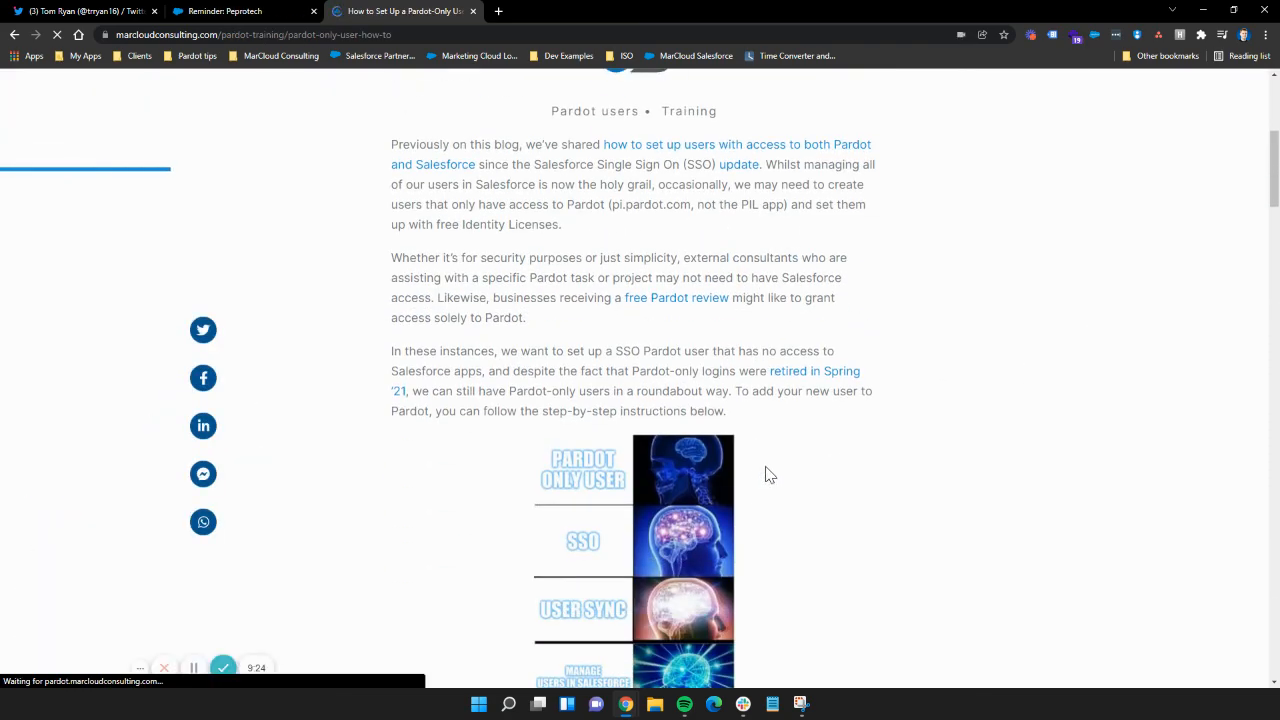
scroll(776, 480, down, 2)
scroll(722, 440, down, 3)
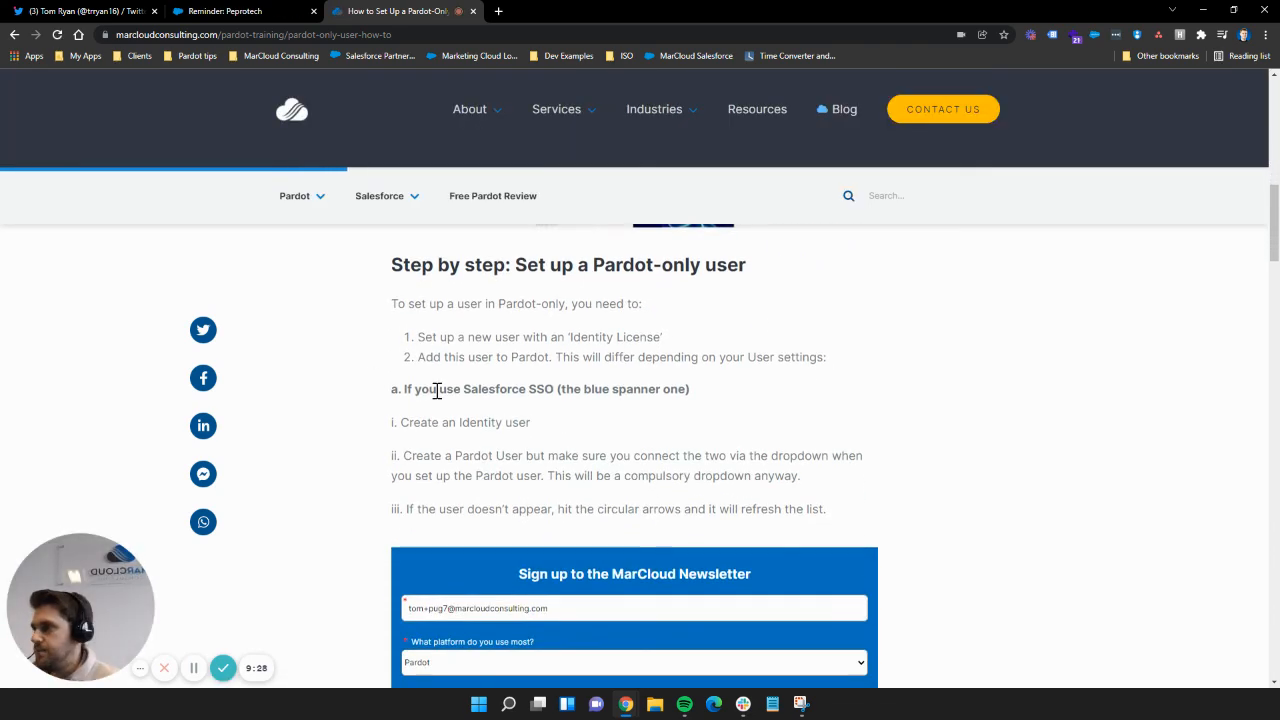
drag(416, 389, 703, 396)
click(565, 391)
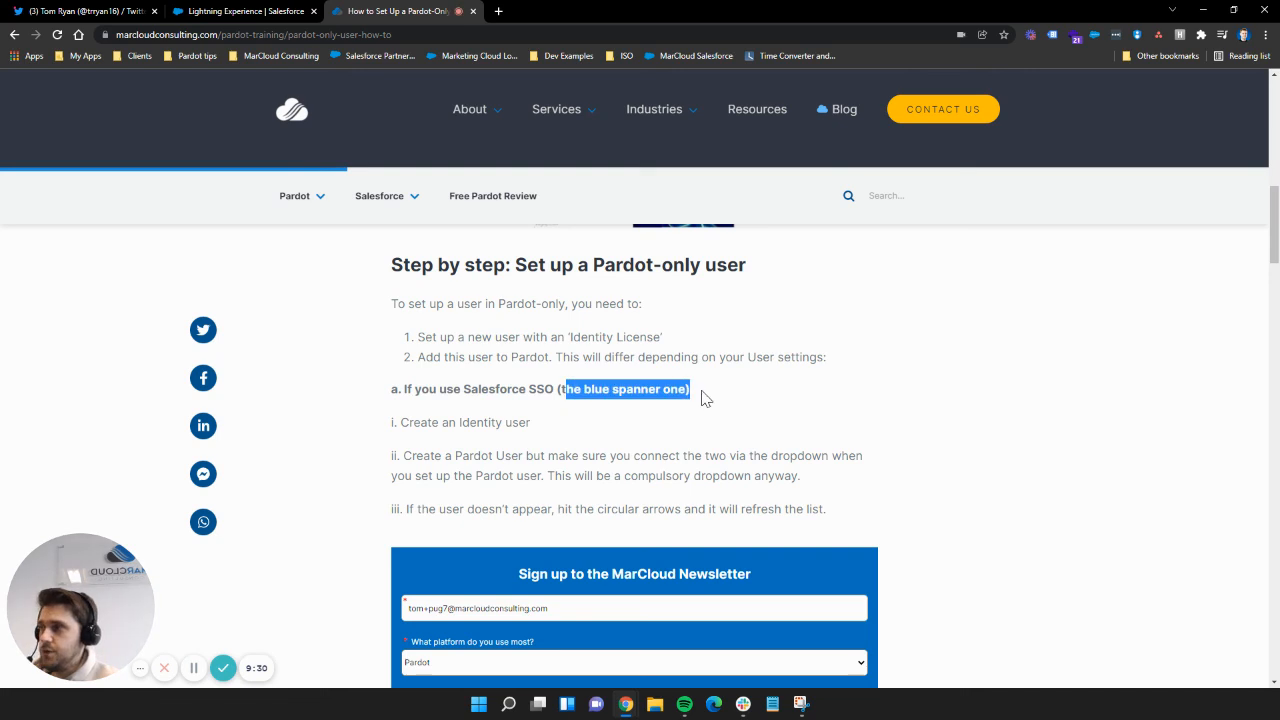
click(620, 417)
scroll(448, 378, down, 1)
scroll(447, 378, down, 6)
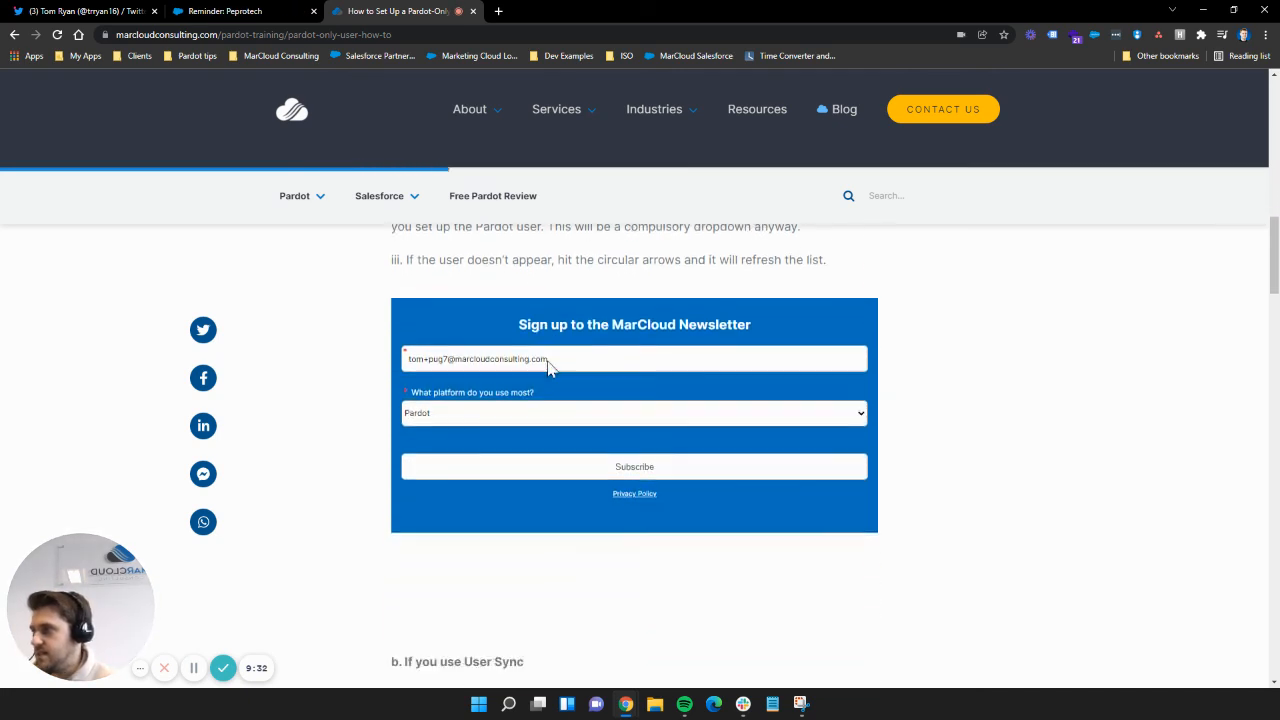
drag(422, 311, 524, 312)
click(517, 349)
scroll(517, 352, down, 1)
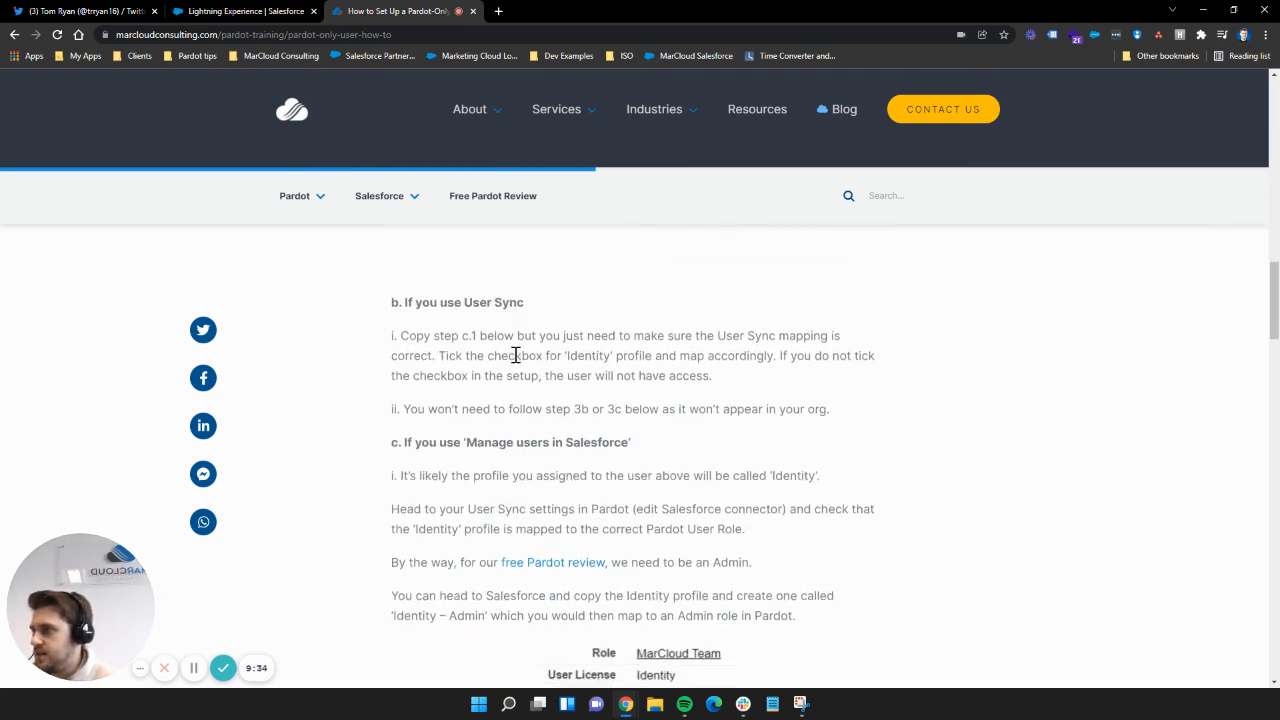
drag(468, 381, 655, 395)
scroll(601, 390, down, 2)
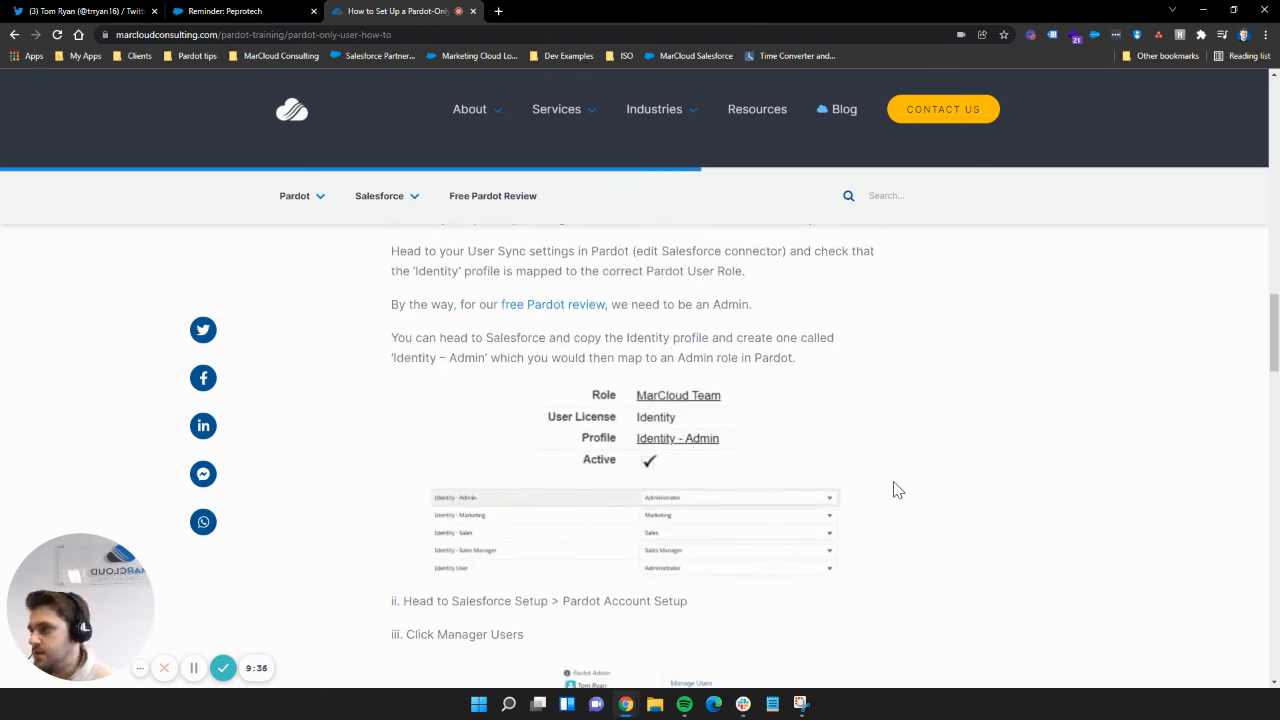